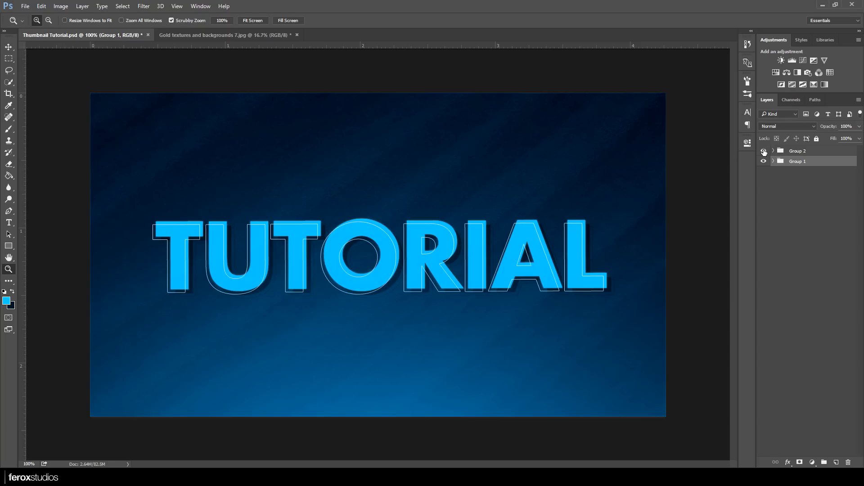
- Show Group 2 in the finished thumbnail, and create a new blank document with a white background
click(764, 150)
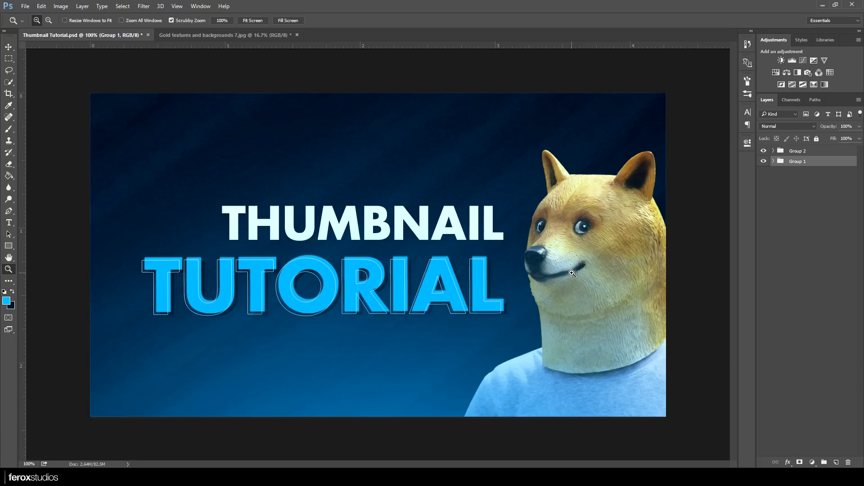
key(ctrl+alt+n)
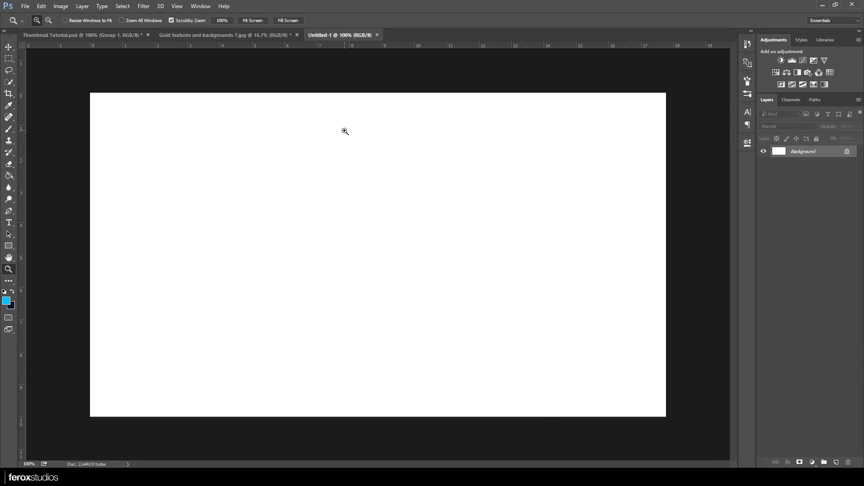
- Set the working colours to dark blue #002036 and bright blue #00a8ff, and fill the white Background with the dark blue
click(12, 291)
click(9, 175)
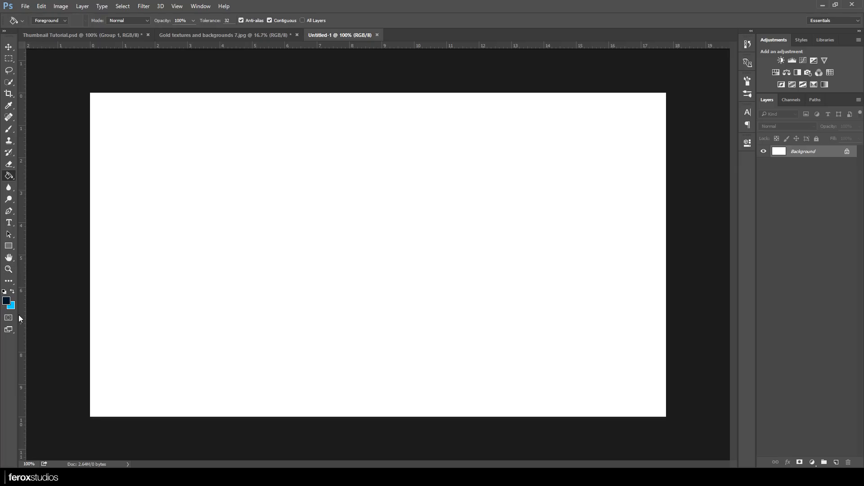
click(7, 301)
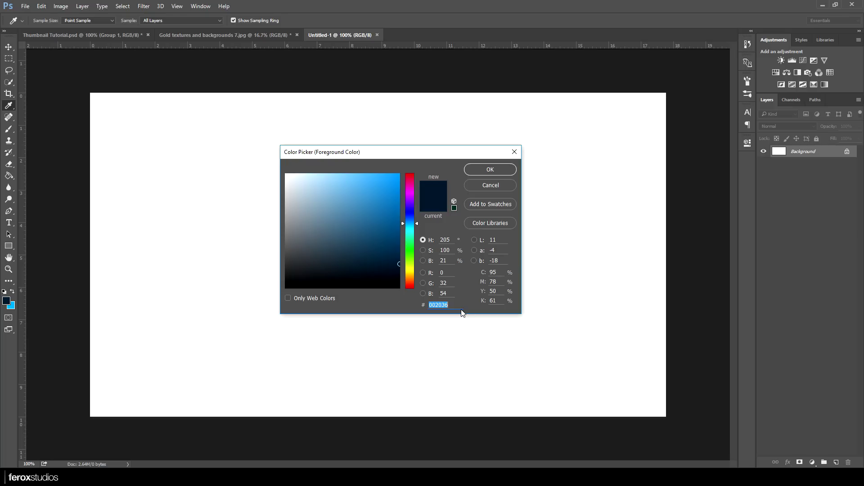
click(458, 306)
click(490, 169)
click(12, 291)
click(6, 300)
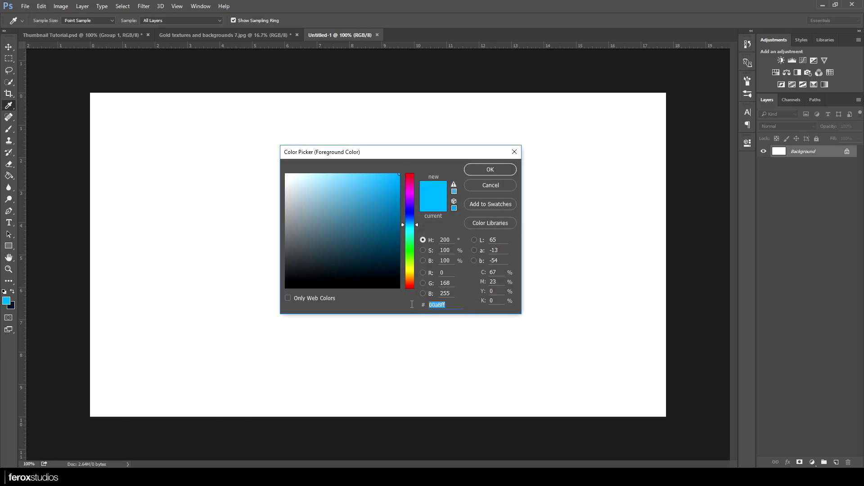
click(495, 171)
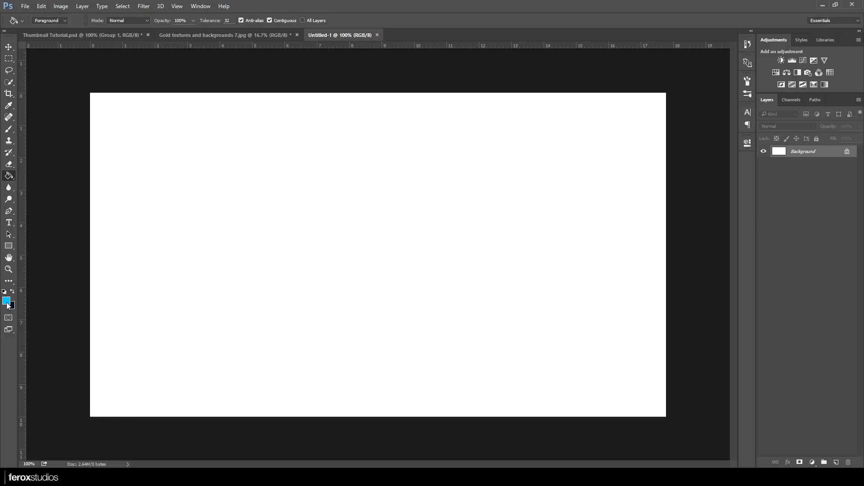
click(12, 290)
click(310, 229)
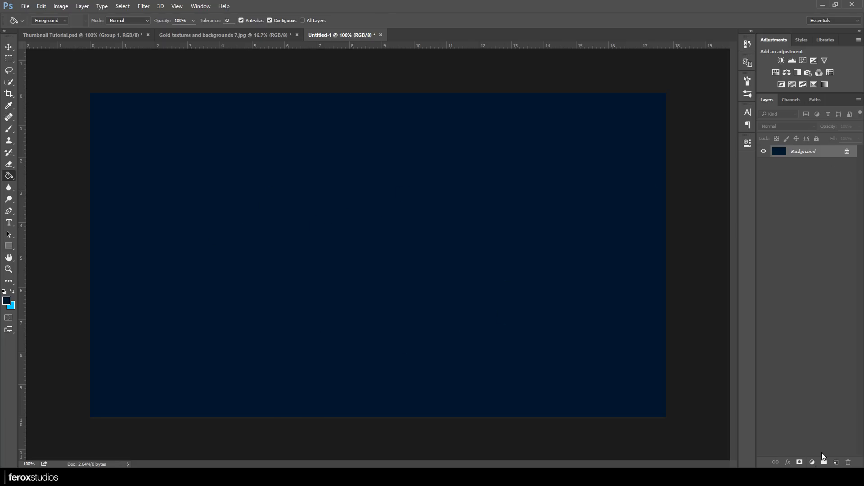
- On a new layer, paint one bright blue dab with a soft 2000 px brush centred just below the canvas's lower edge
click(836, 463)
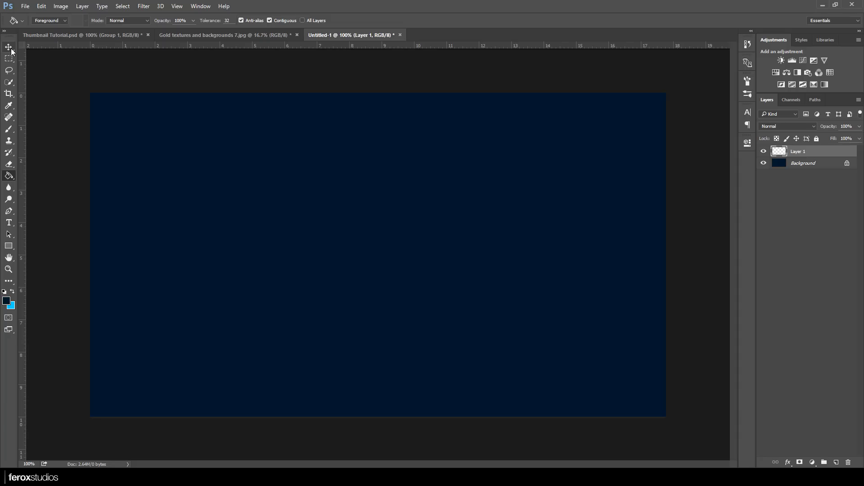
click(13, 292)
click(5, 303)
click(490, 168)
click(9, 130)
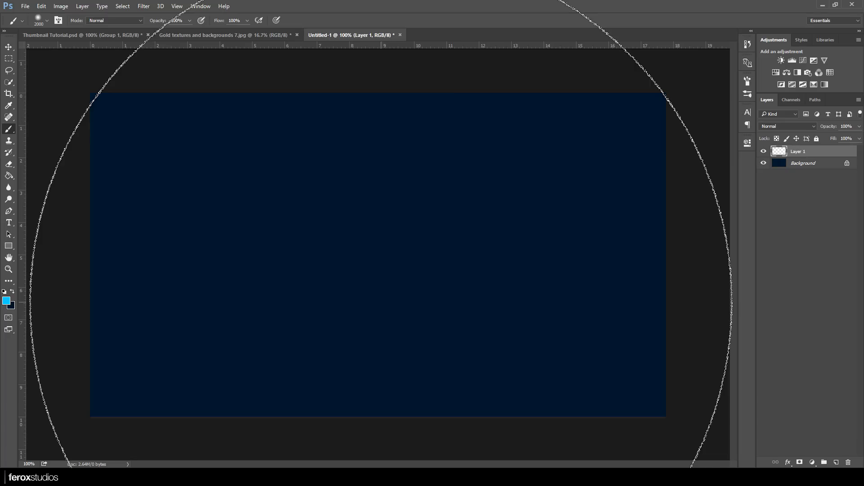
key(ctrl+minus)
key(ctrl+minus)
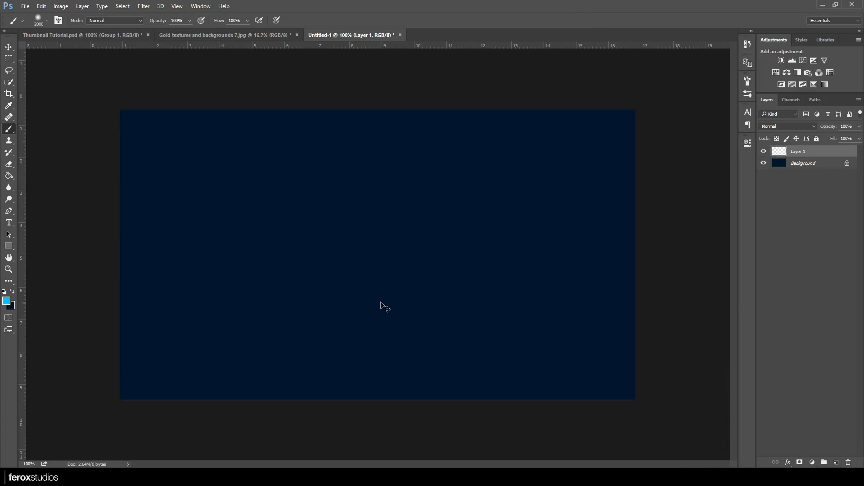
key(ctrl+minus)
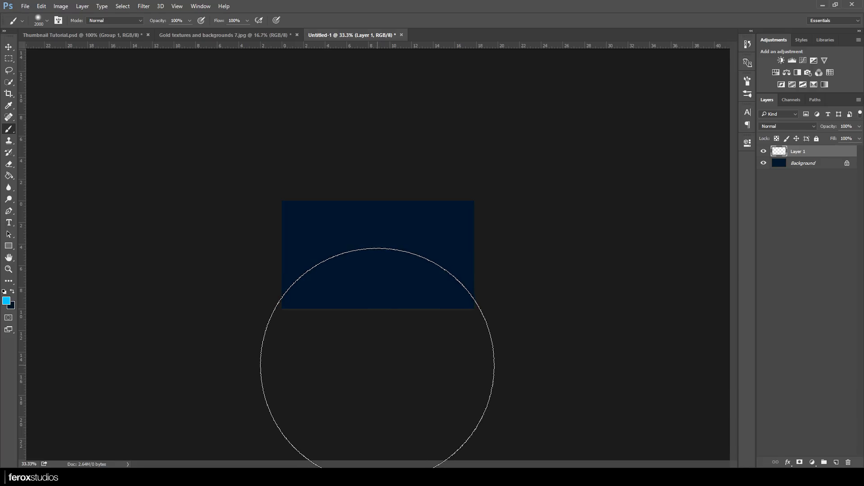
click(377, 365)
- Copy the dark streaked texture from Gold textures and backgrounds 7.jpg into the Untitled-1 document
click(8, 269)
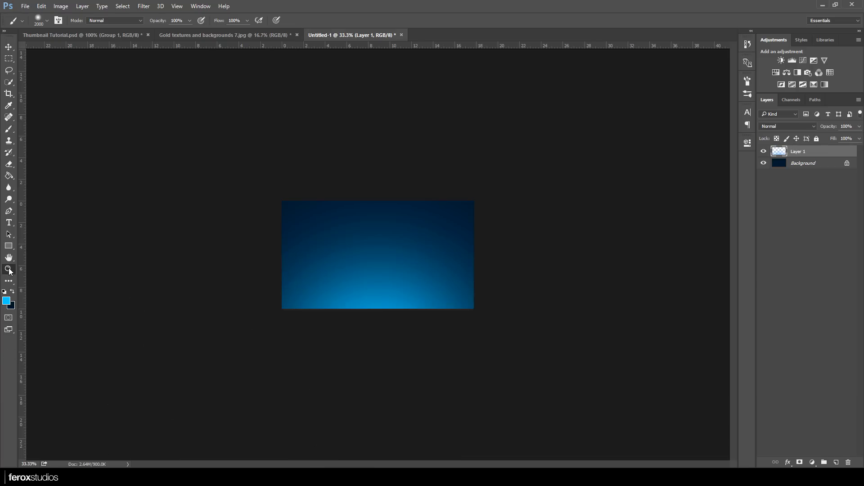
click(447, 230)
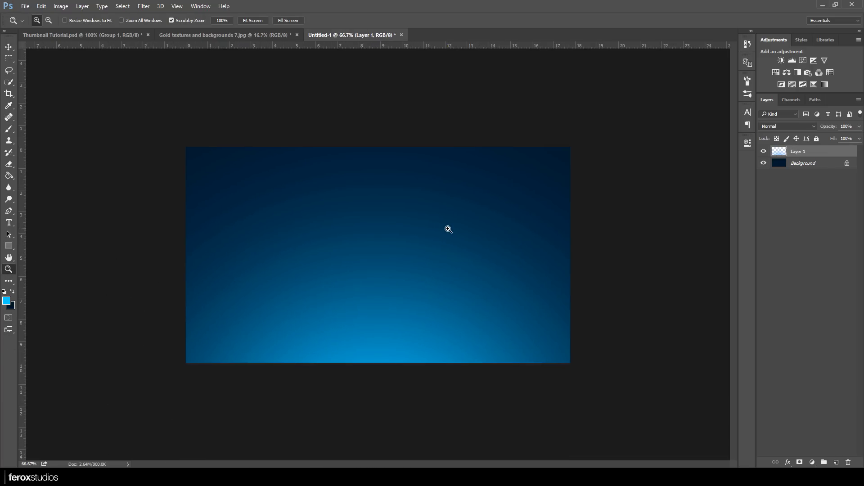
click(259, 36)
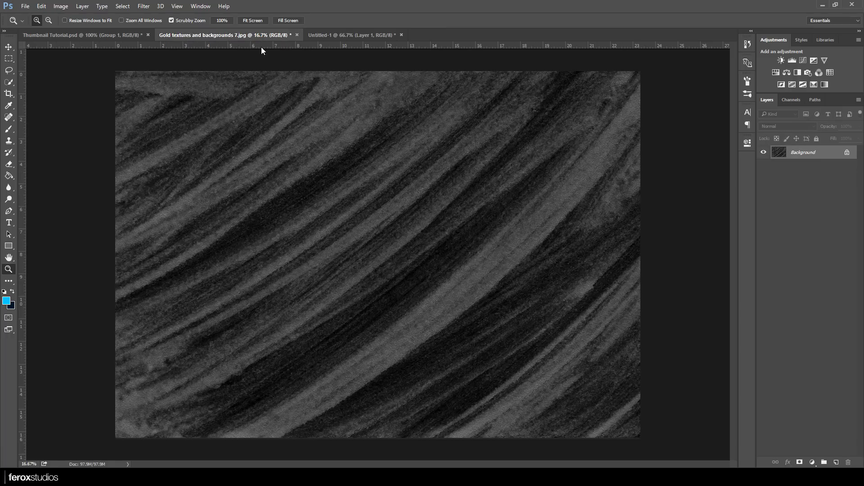
click(9, 47)
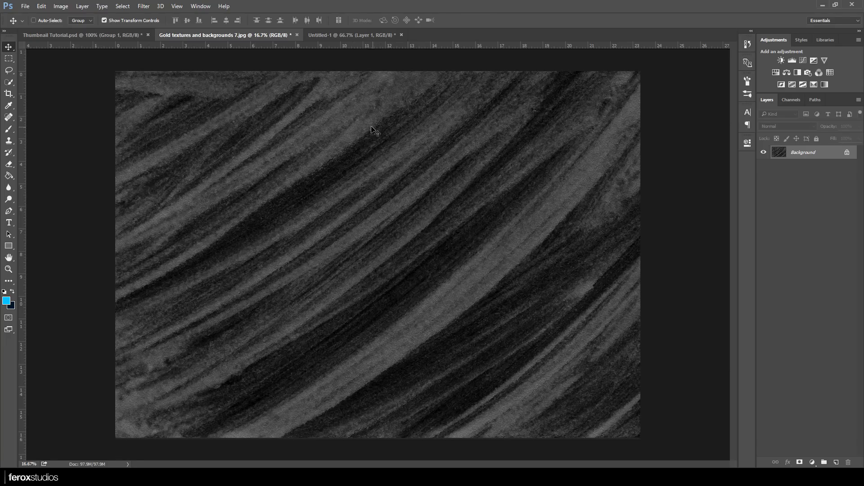
drag(366, 141, 355, 212)
- Scale the texture layer down to about 47% and position it so it still covers the whole canvas
key(ctrl+minus)
key(ctrl+minus)
key(ctrl+minus)
key(ctrl+minus)
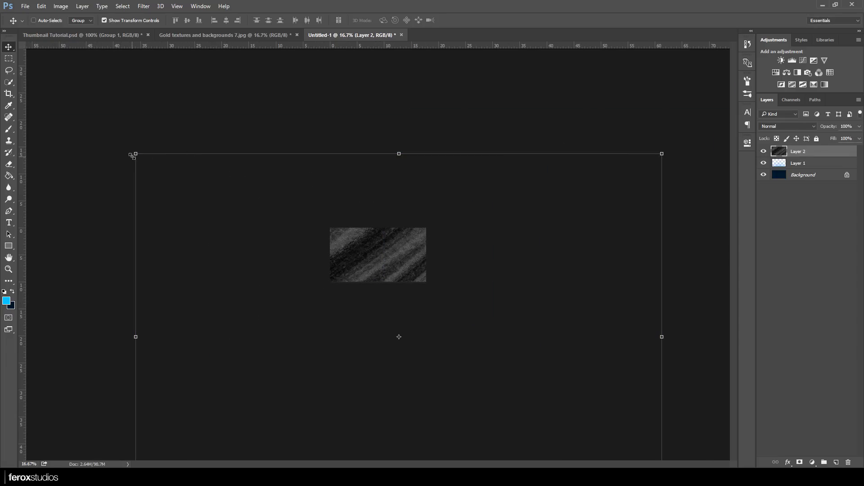
drag(134, 155, 395, 375)
drag(491, 397, 346, 239)
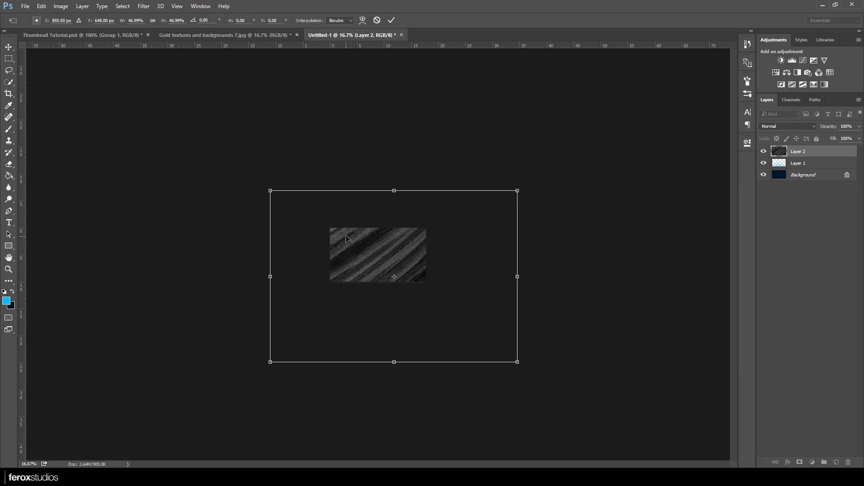
click(392, 22)
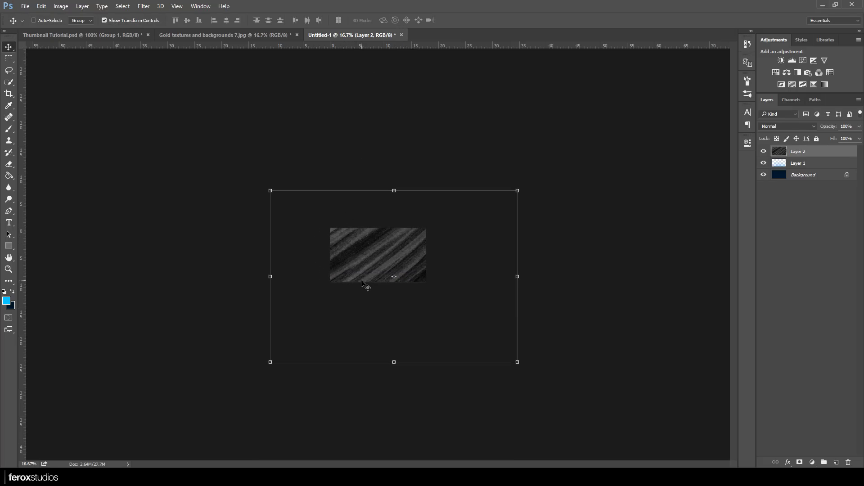
- Move the texture layer below the bright blue glow layer in the layer stack
key(ctrl+plus)
key(ctrl+plus)
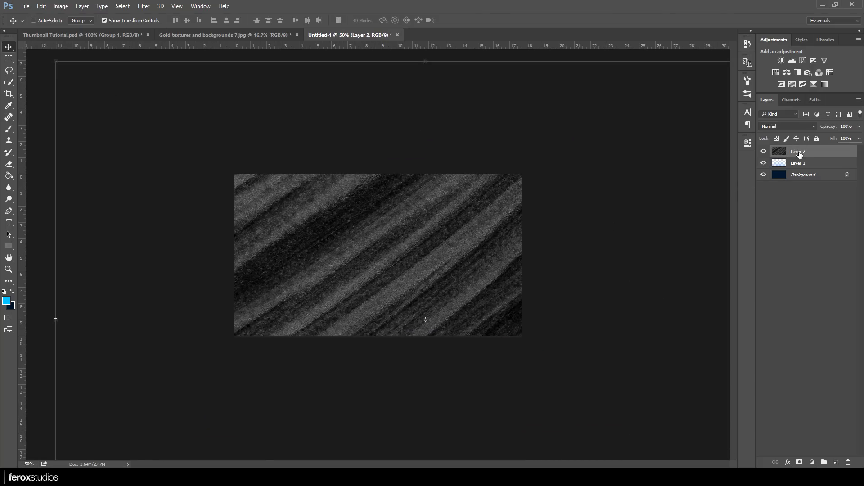
drag(799, 154, 799, 170)
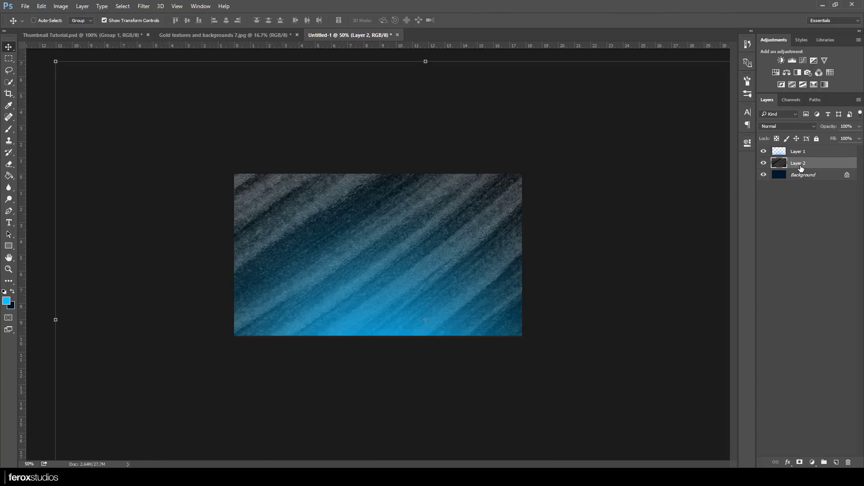
click(804, 150)
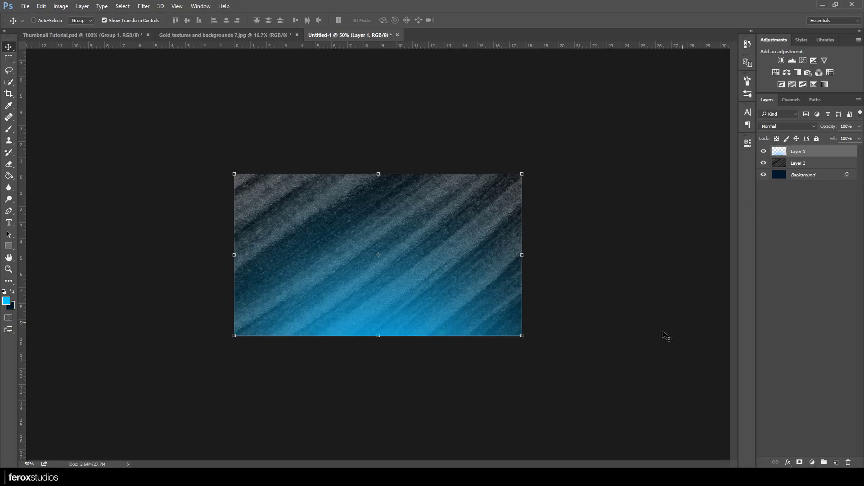
- Set the texture layer's blend mode to Soft Light and its opacity to 70%
click(805, 164)
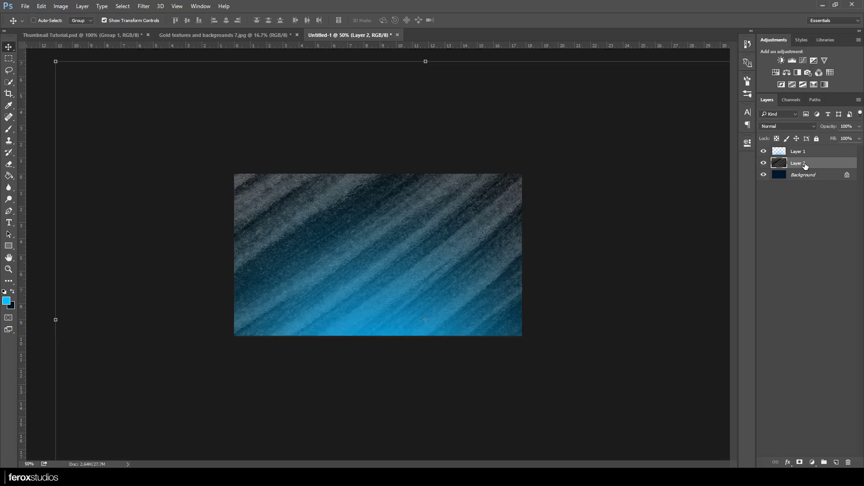
click(803, 127)
click(768, 220)
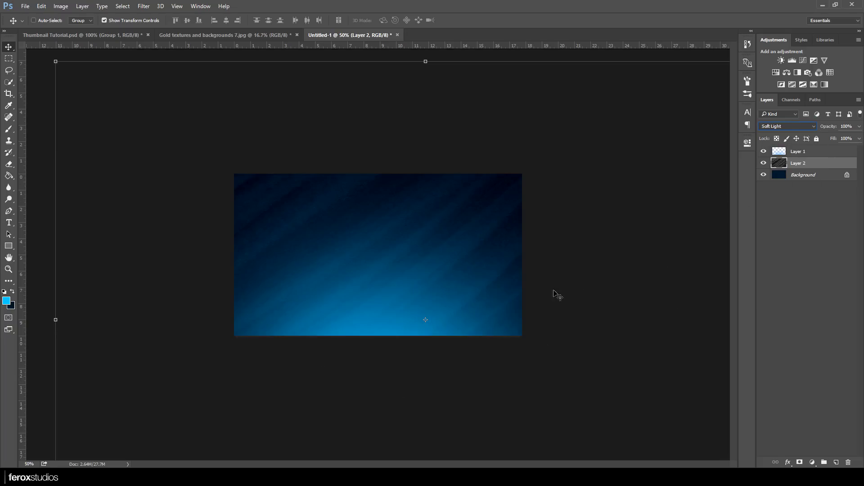
key(ctrl+1)
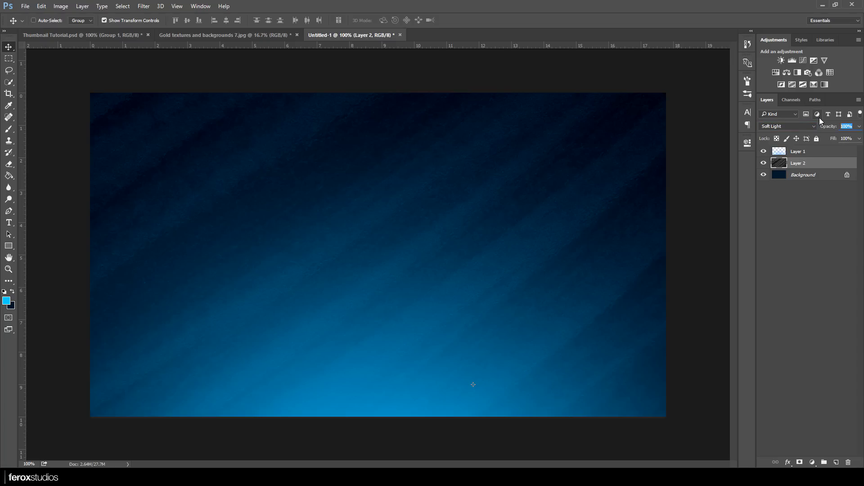
key(5)
click(14, 270)
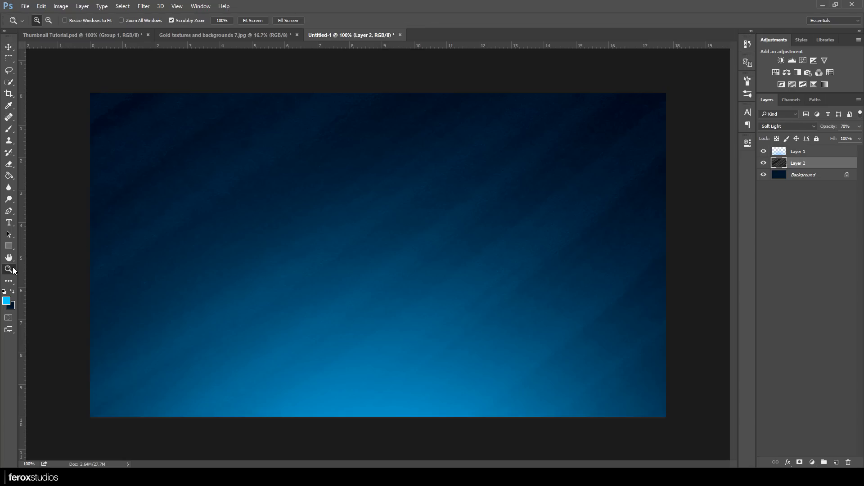
right_click(477, 221)
click(522, 278)
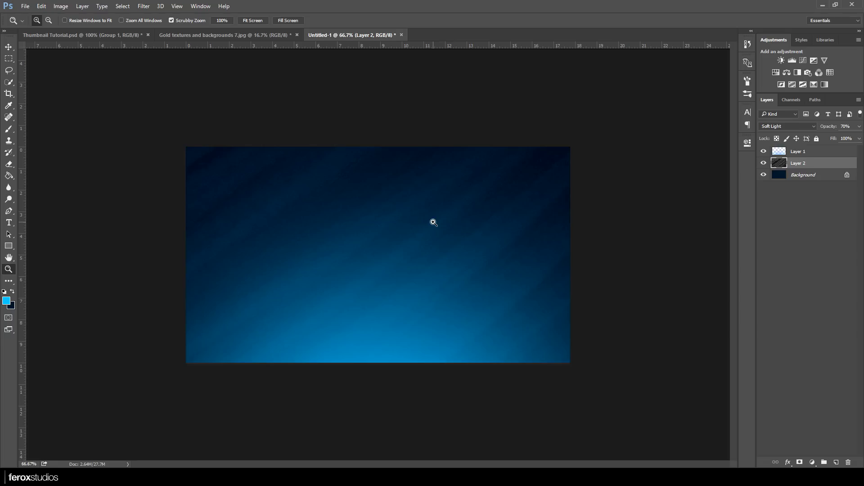
click(437, 258)
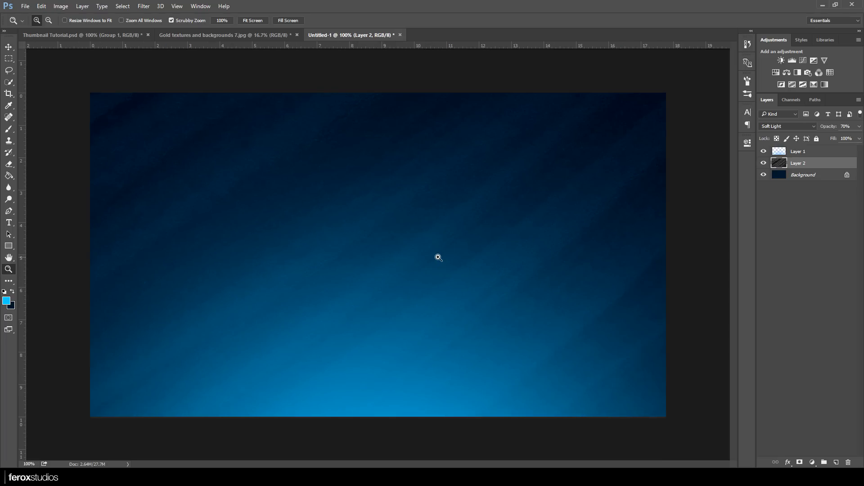
- Convert the locked Background into a regular layer and give it an Inner Glow in #00a8ff with 50% opacity and 2 px size
double_click(823, 175)
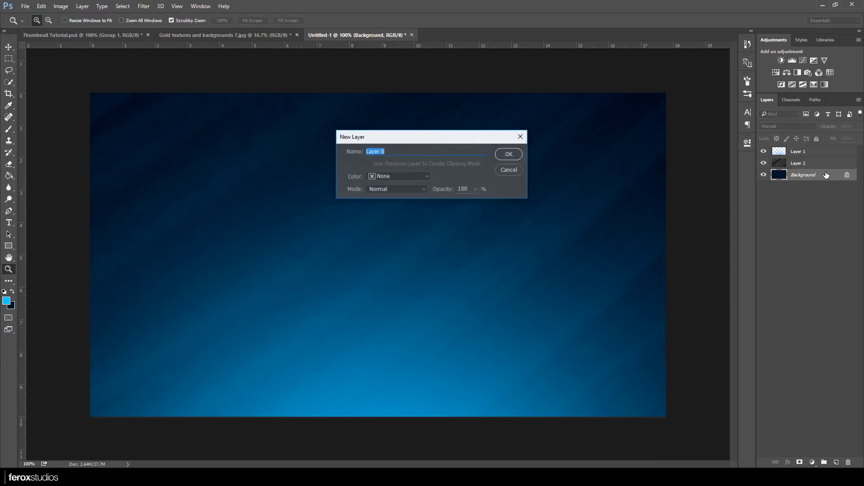
key(Return)
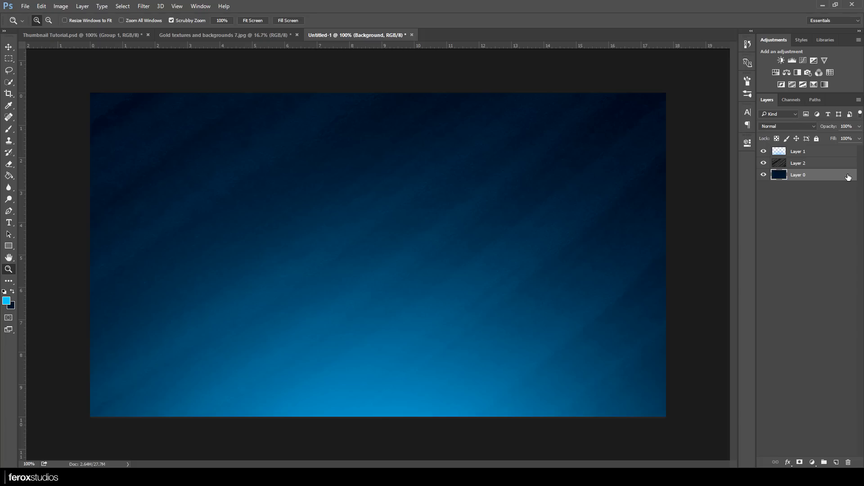
double_click(824, 175)
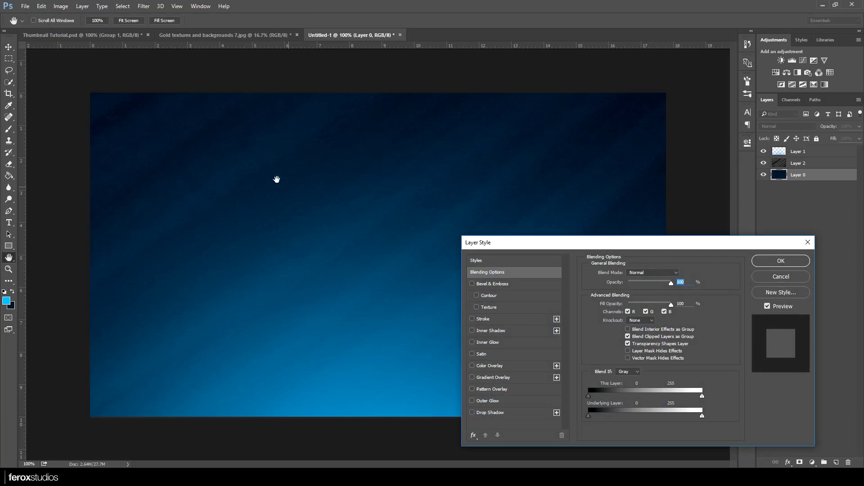
drag(520, 245, 398, 183)
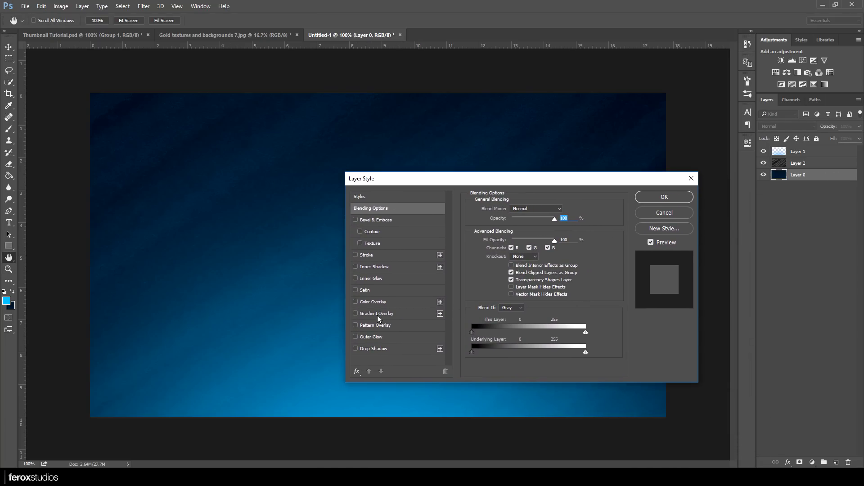
click(371, 279)
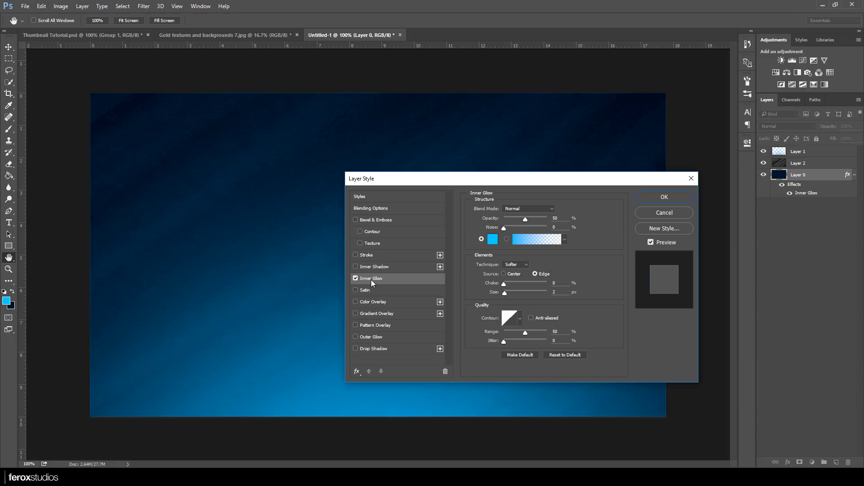
click(493, 244)
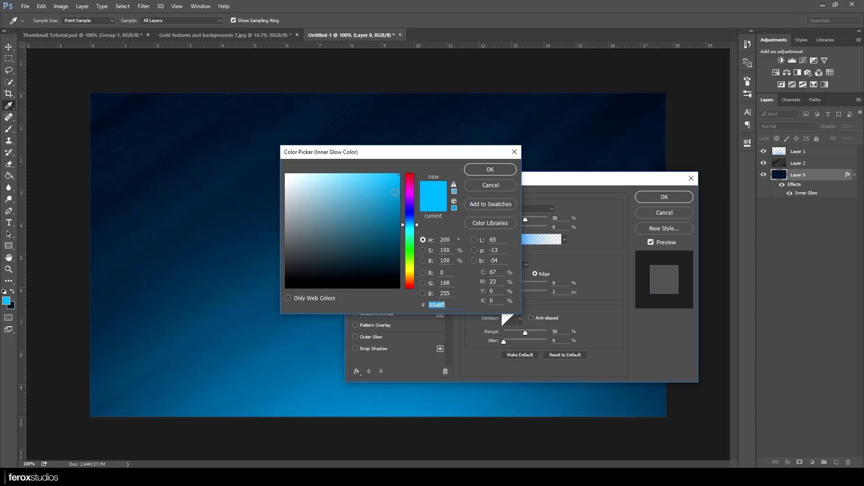
click(490, 170)
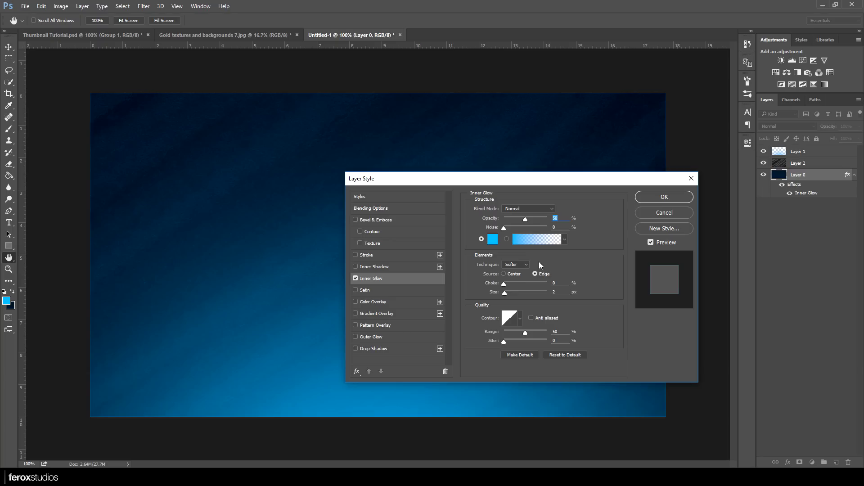
click(556, 218)
click(664, 196)
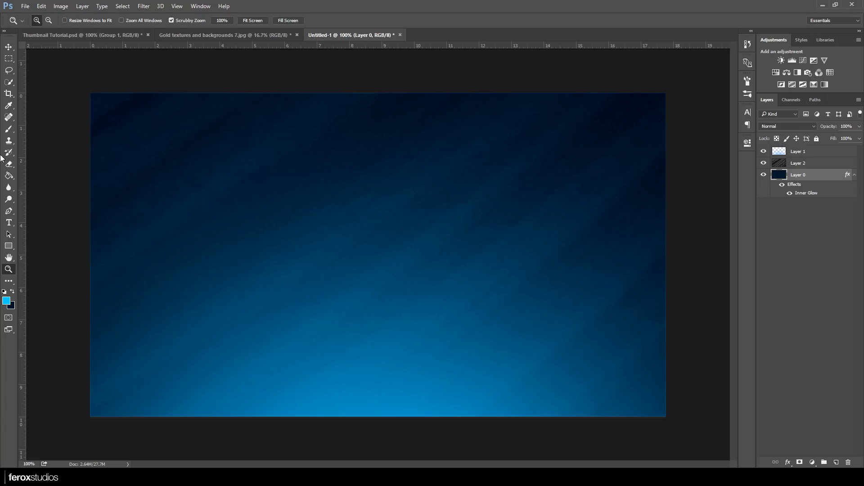
- Add the bright blue text FUTURA in Futura Bold at 200 pt and position it around the middle of the canvas
click(9, 222)
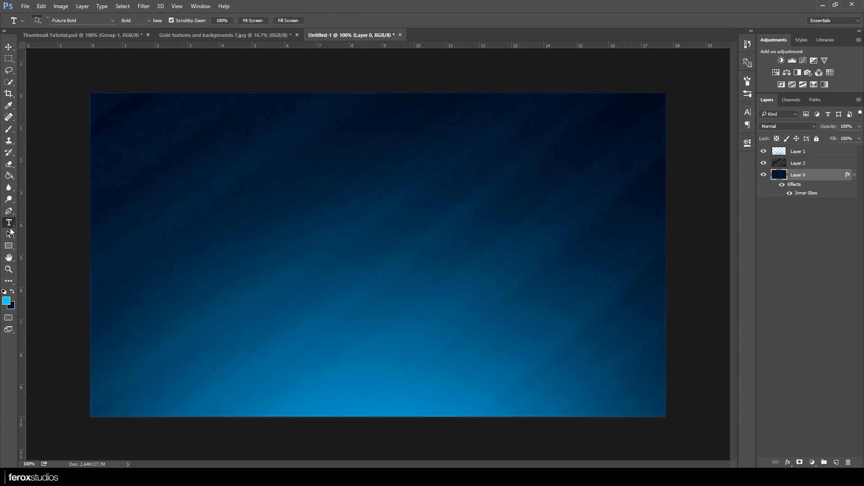
click(232, 260)
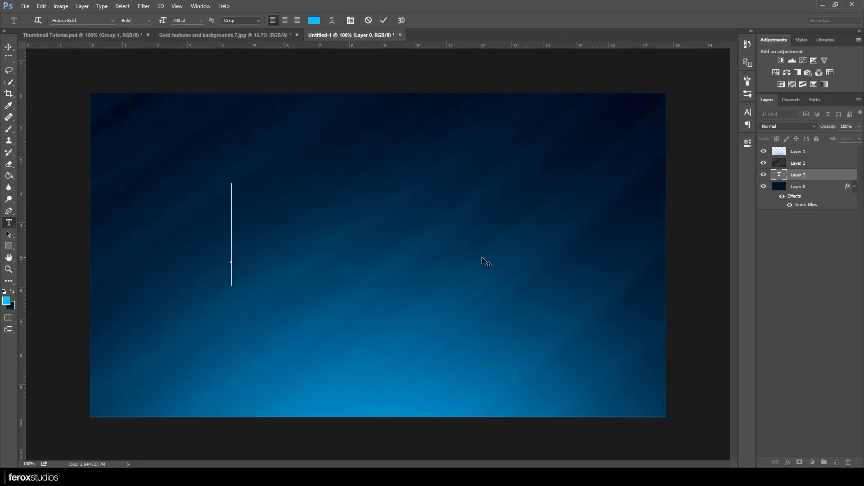
text(FU)
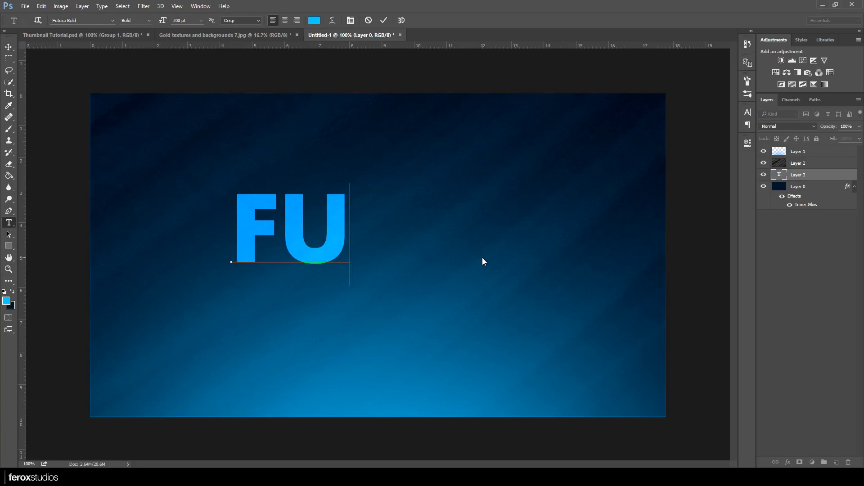
text(TURA)
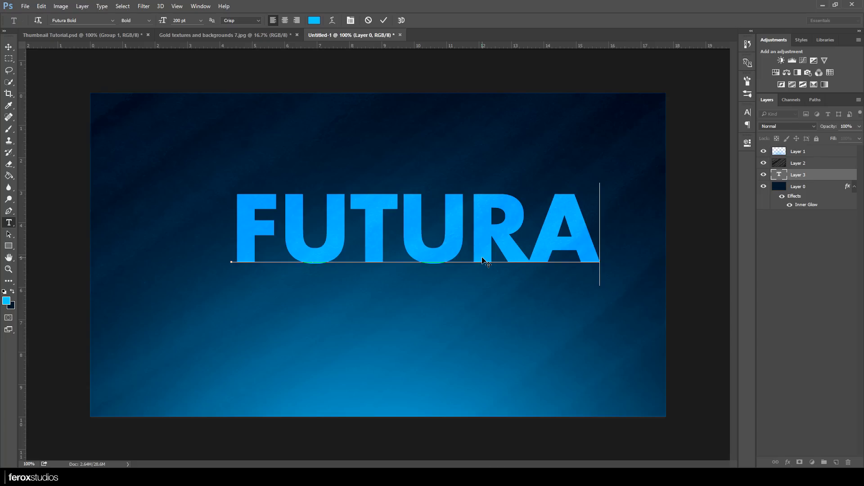
drag(619, 235, 186, 245)
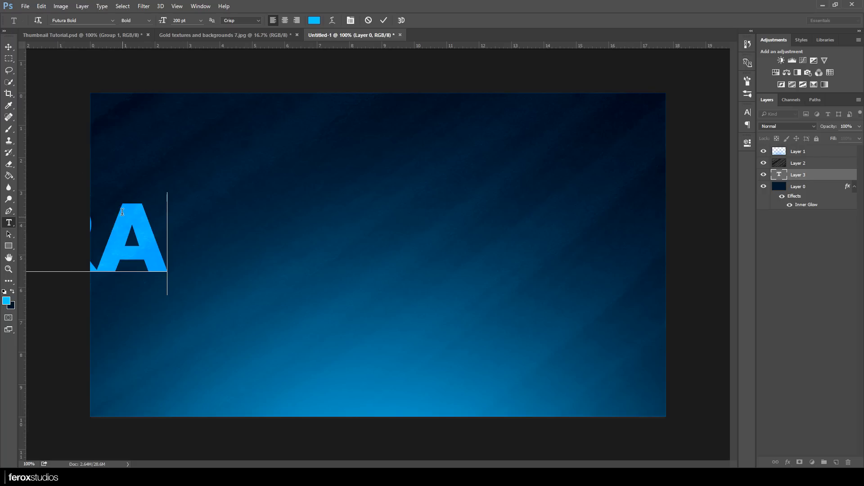
drag(116, 169, 485, 180)
- Replace the wording of the large text with TUTORIAL and commit the edit
drag(533, 248, 160, 249)
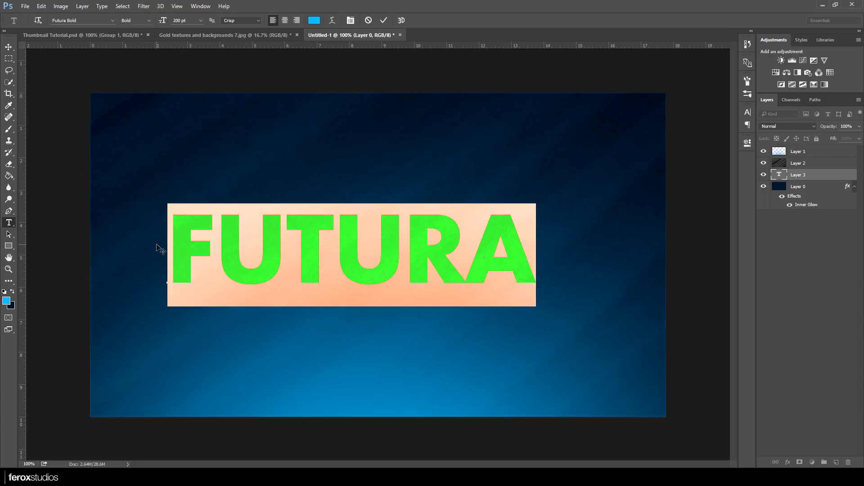
text(TUTORIAL)
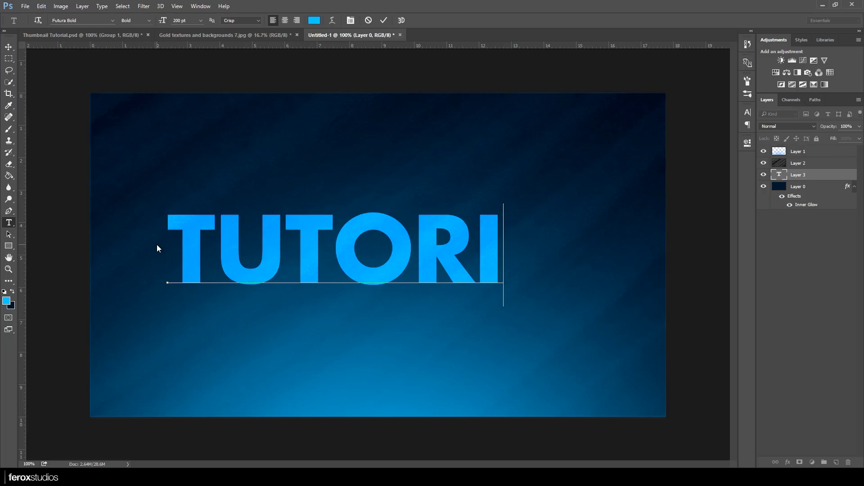
click(384, 23)
- Center the TUTORIAL text horizontally and vertically on the dark blue background layer
click(8, 47)
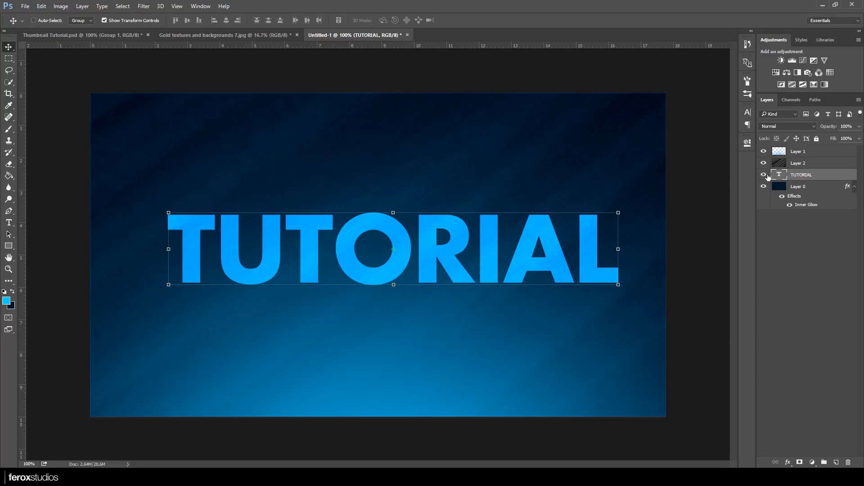
ctrl+click(788, 187)
click(226, 20)
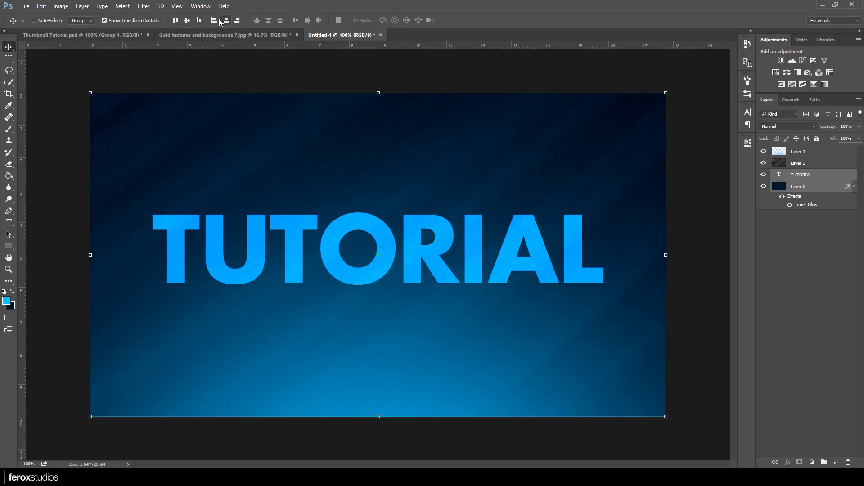
click(188, 21)
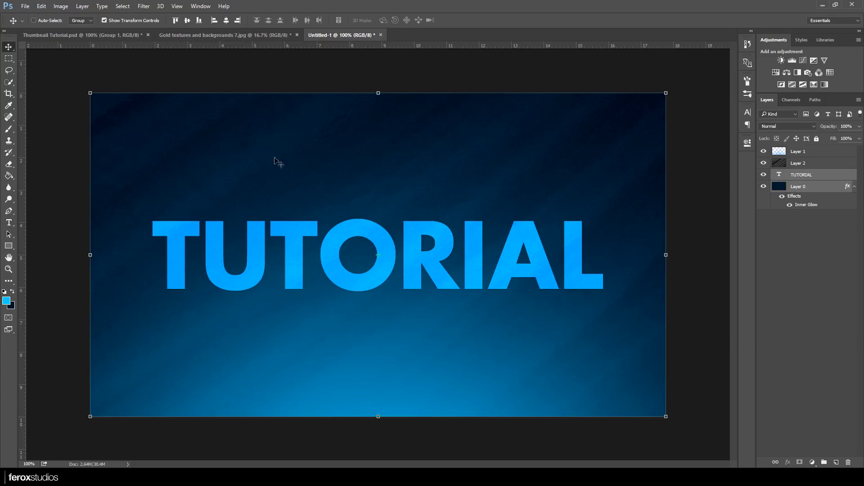
- Move the TUTORIAL text layer above the streaked texture layer in the layer stack
click(8, 270)
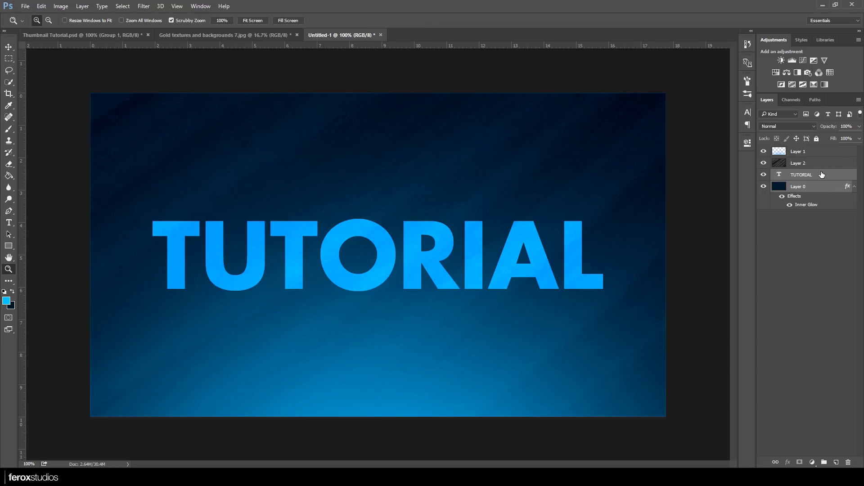
click(805, 176)
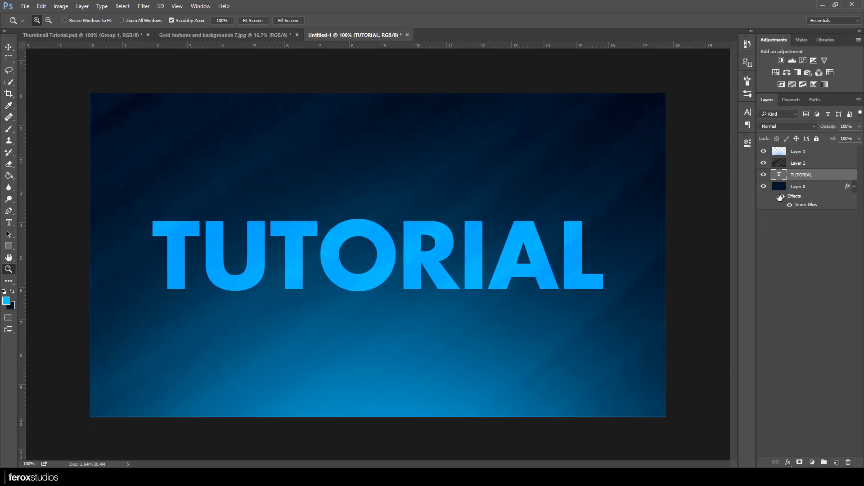
drag(796, 176, 793, 162)
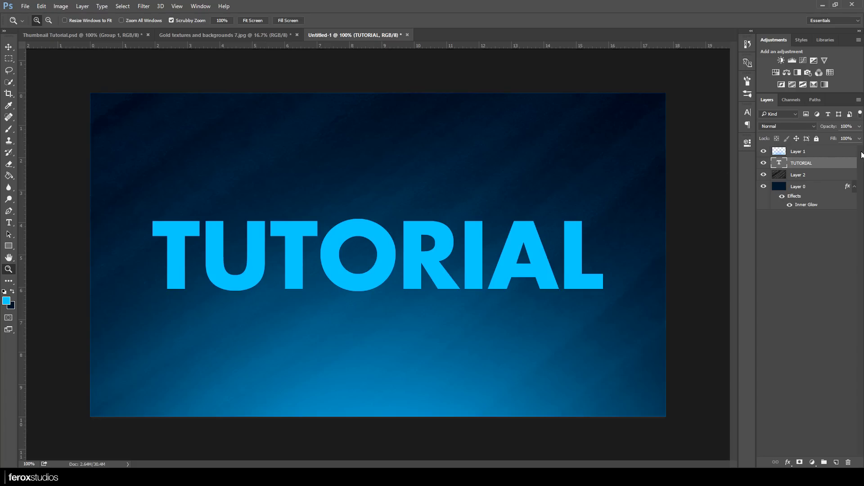
- Give the TUTORIAL text a white Outer Glow with 30% opacity and 5 px size
double_click(842, 163)
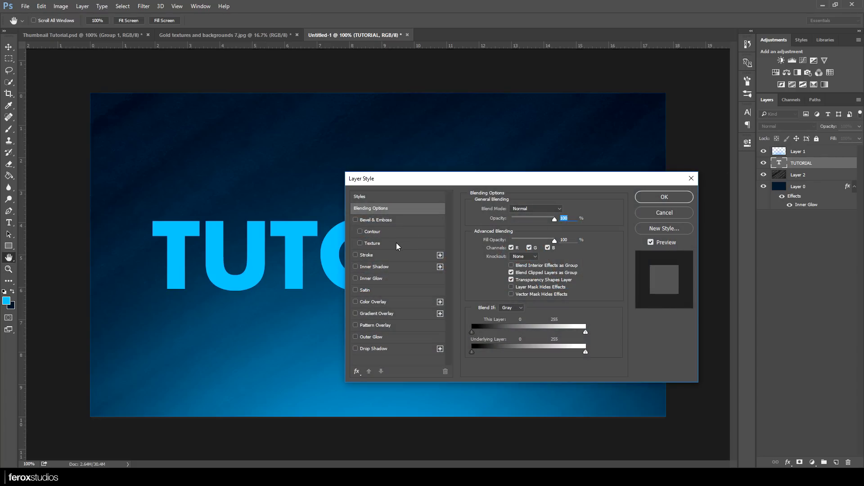
drag(399, 178, 467, 173)
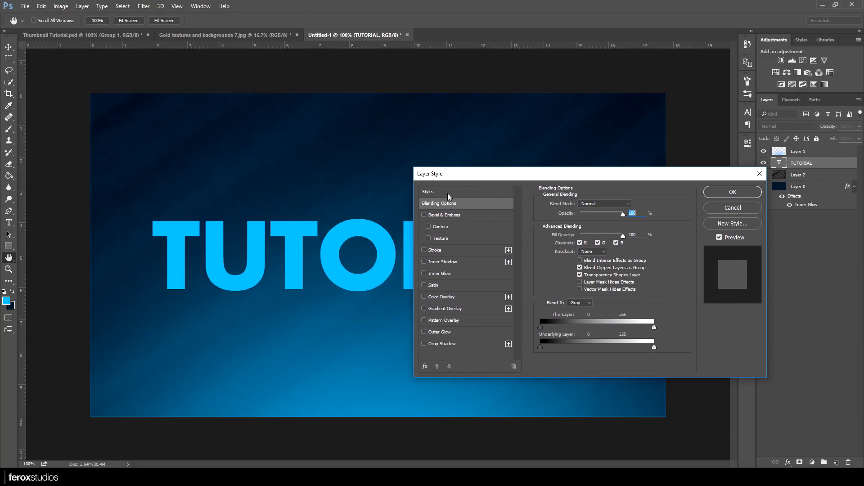
click(435, 333)
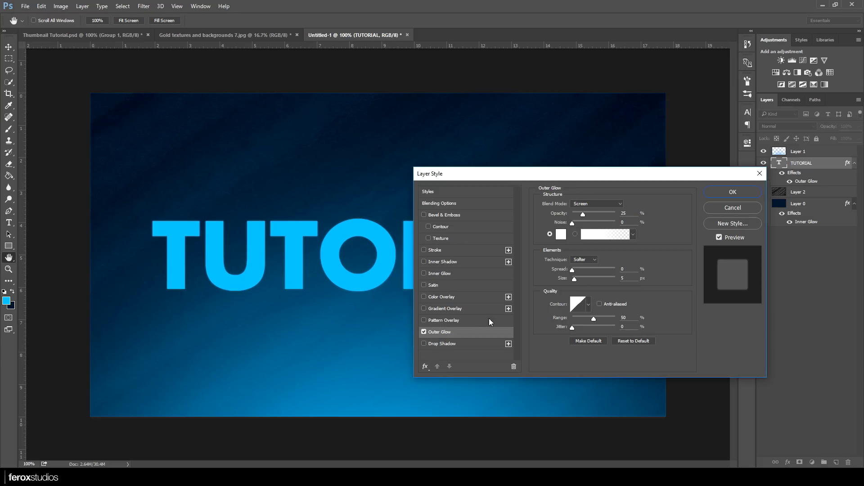
click(625, 213)
text(30)
drag(637, 281, 610, 281)
drag(520, 175, 412, 255)
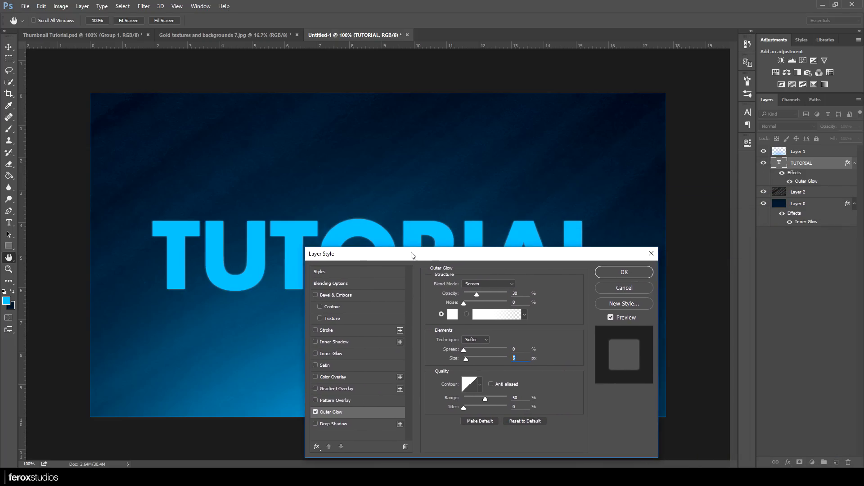
key(Return)
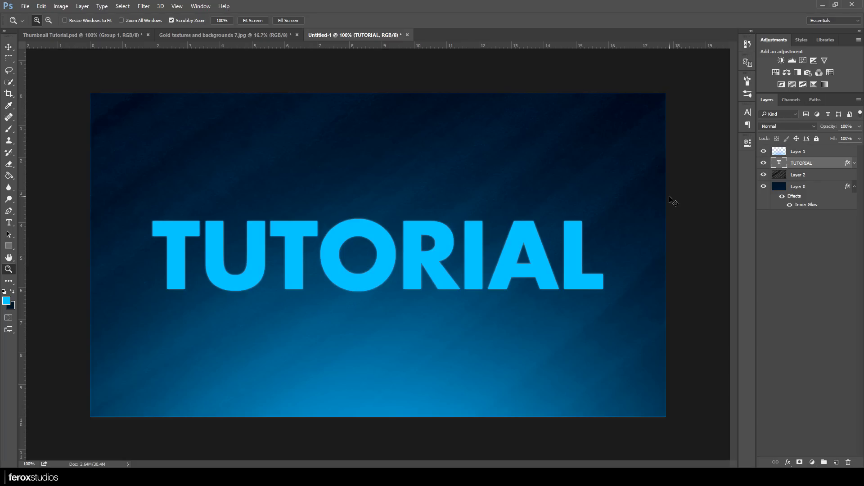
- Duplicate the TUTORIAL text layer and place the copy directly below the original
key(ctrl+j)
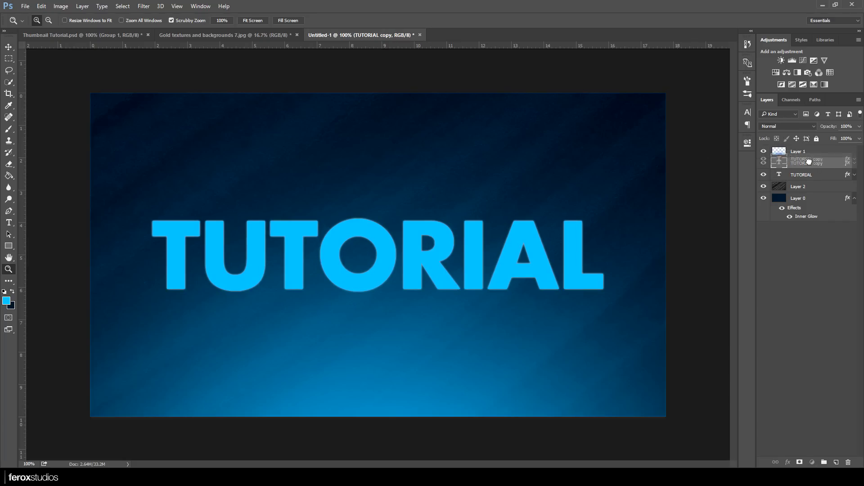
click(855, 163)
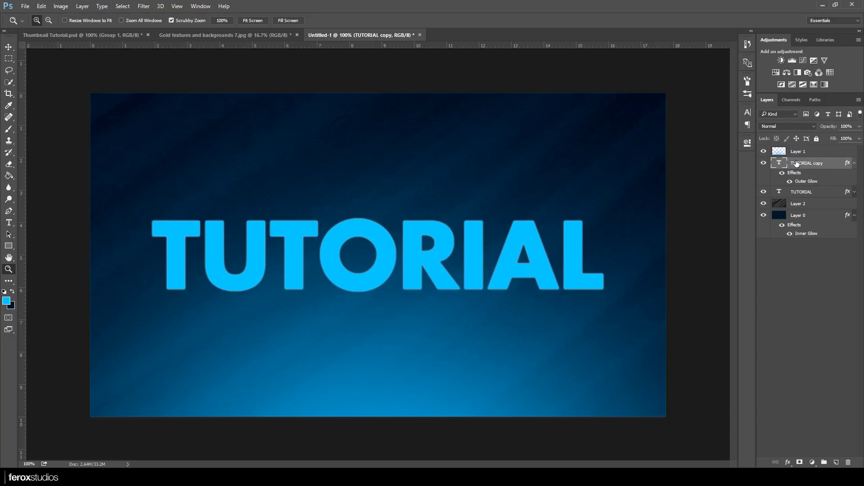
drag(797, 163, 798, 196)
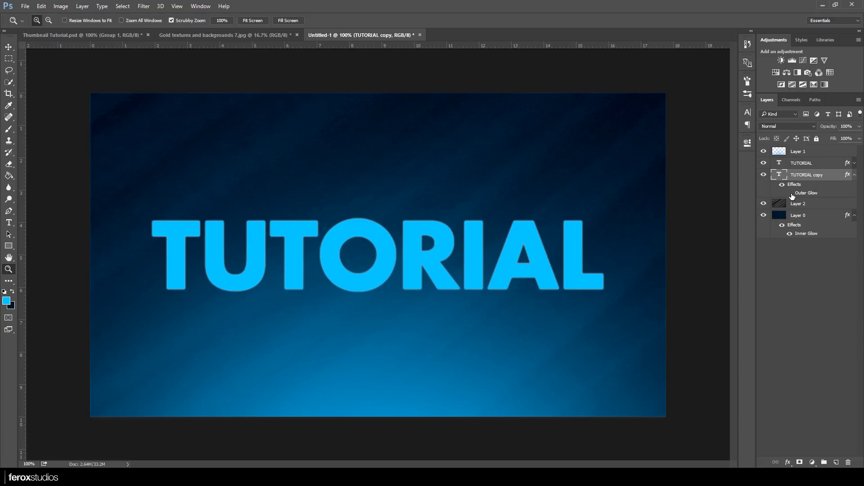
- Hide the Outer Glow on the lower TUTORIAL copy and give it a black (#000000) Color Overlay
click(790, 193)
double_click(832, 178)
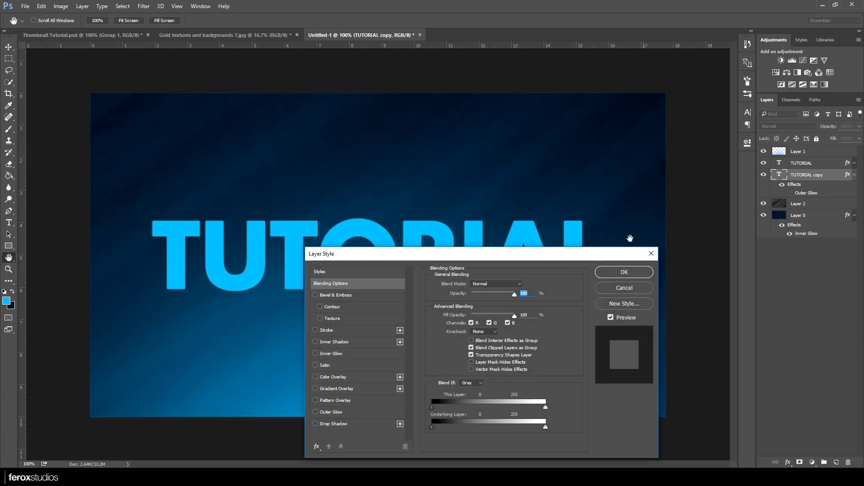
drag(403, 258, 536, 225)
click(463, 345)
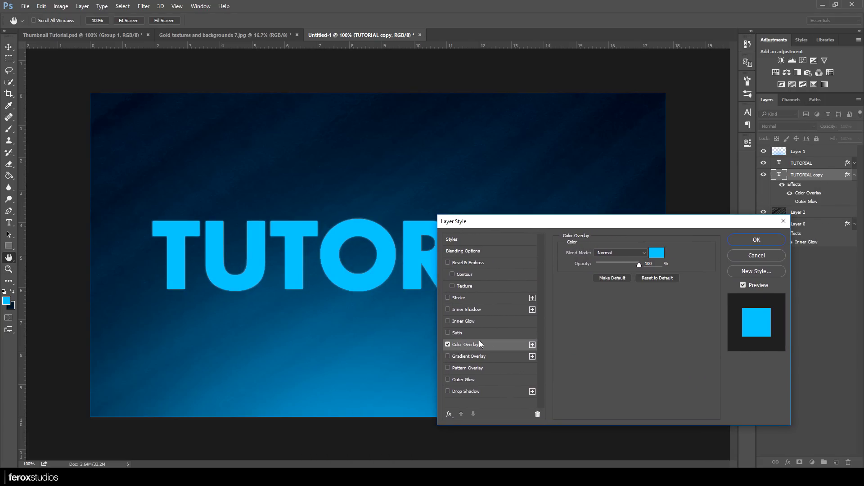
click(655, 254)
drag(388, 258, 269, 333)
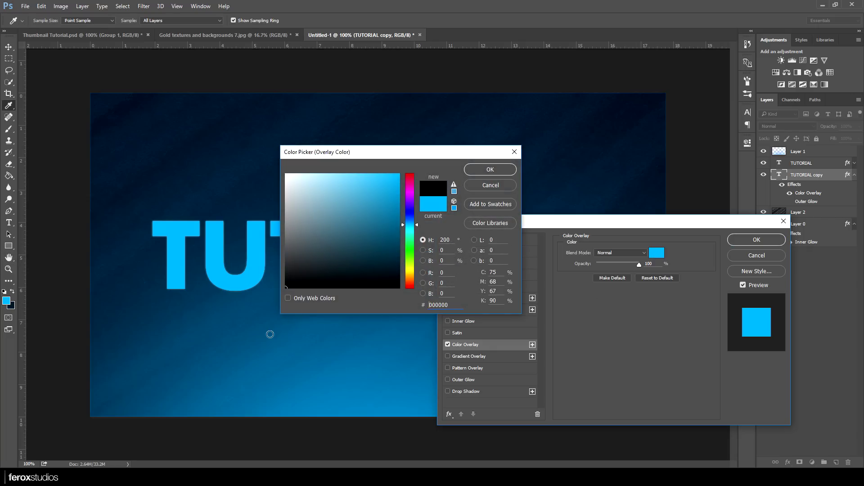
click(490, 169)
click(757, 239)
key(z)
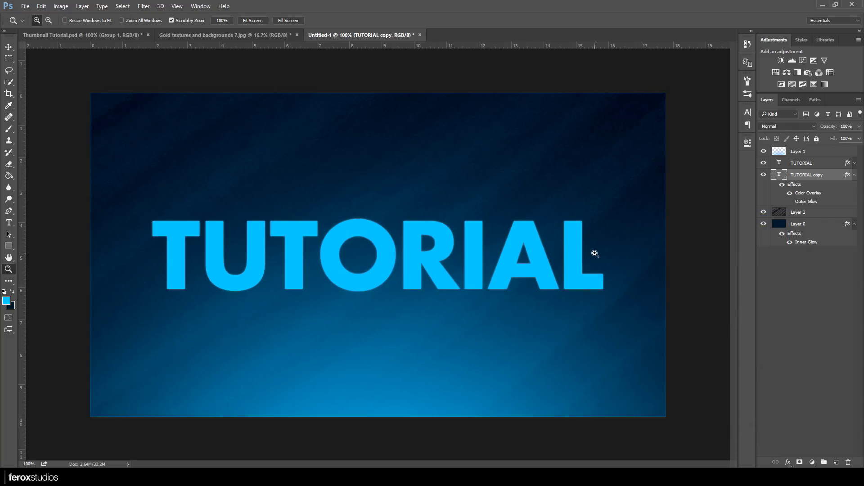
- Offset the black TUTORIAL copy about 0.19 in right and 0.07 in down behind the blue text as a shadow
click(9, 46)
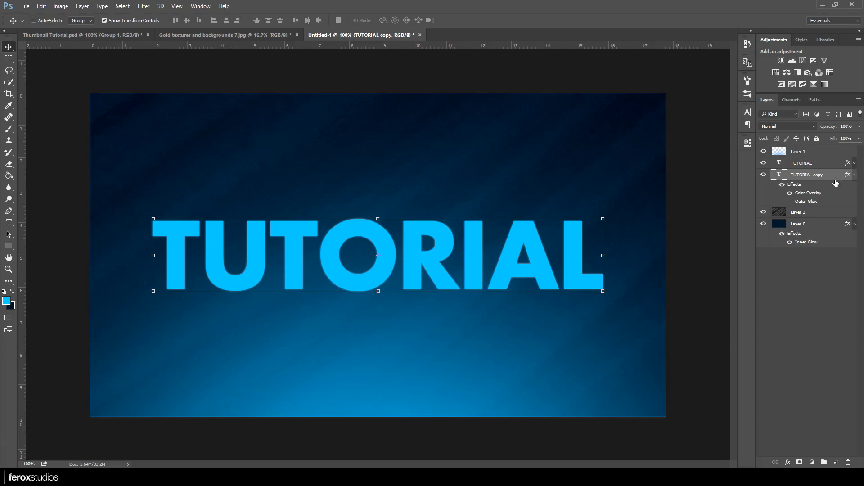
click(855, 175)
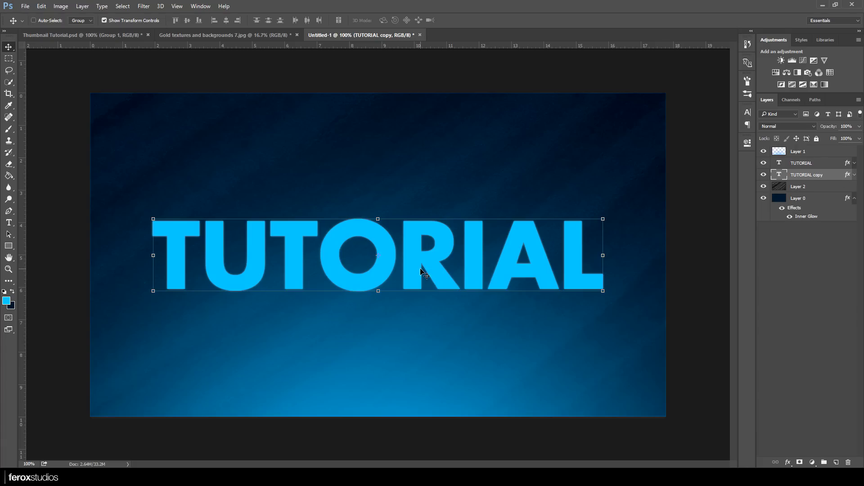
key(ctrl+h)
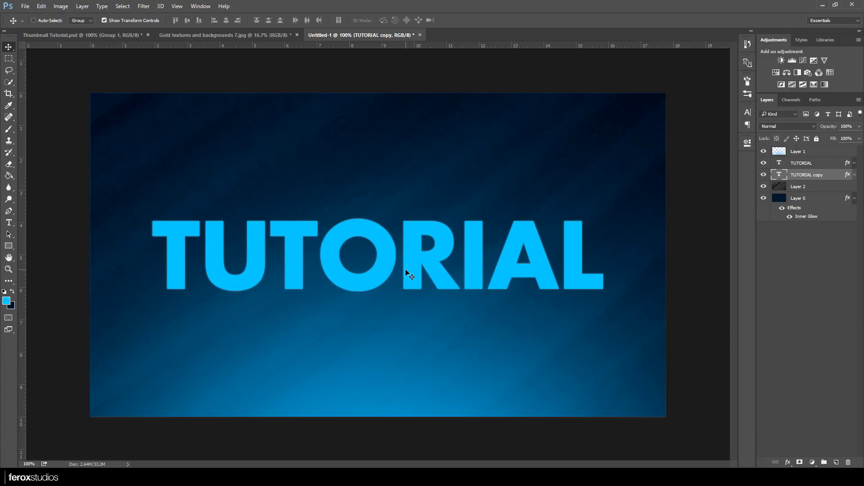
key(Down)
key(Down)
key(Down)
key(Down)
key(Down)
key(Down)
key(Down)
key(Down)
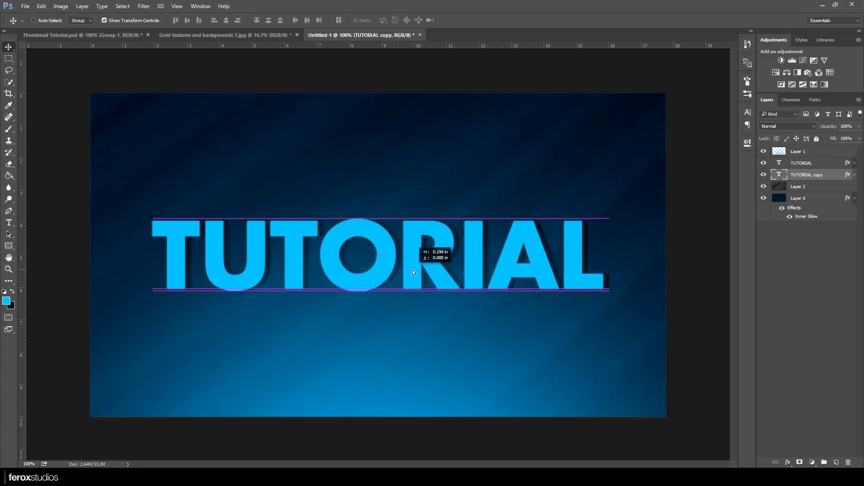
key(Right)
key(Right)
key(Right)
key(Right)
key(Right)
key(Right)
key(Right)
key(Right)
key(Right)
key(Right)
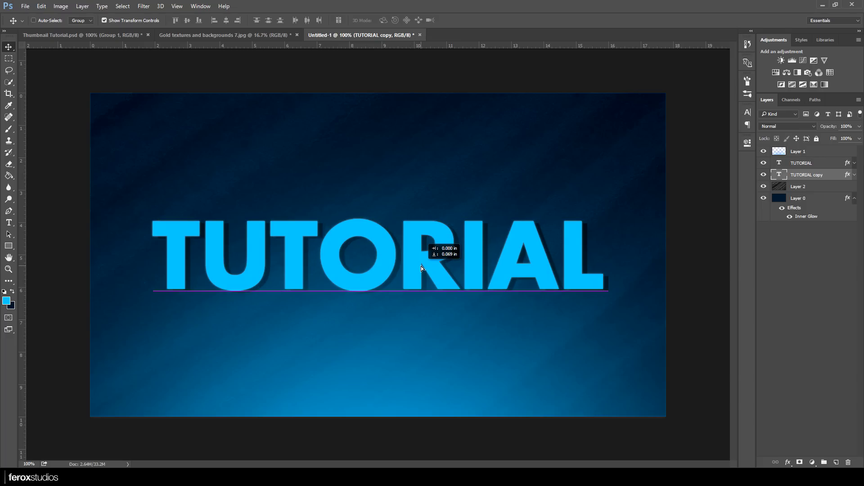
key(Down)
key(Up)
key(ctrl+h)
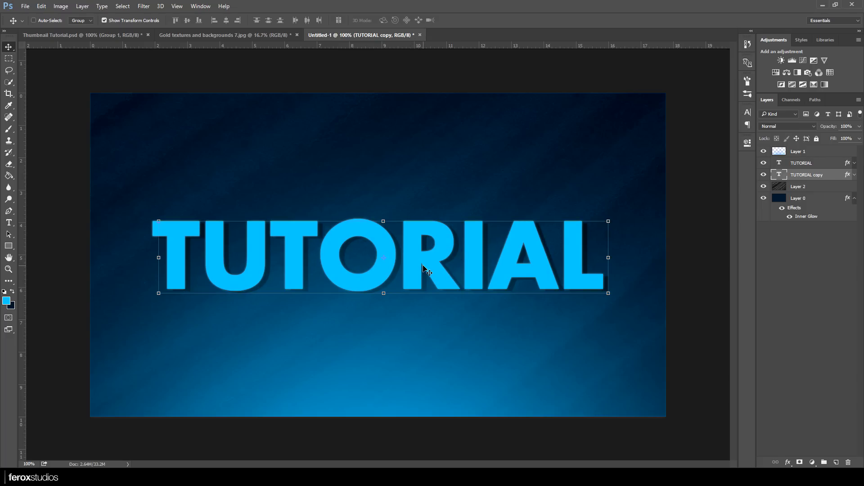
- Nudge the black shadow copy slightly further down so its vertical offset roughly matches its horizontal one
key(Down)
key(Down)
key(Down)
key(Down)
key(Down)
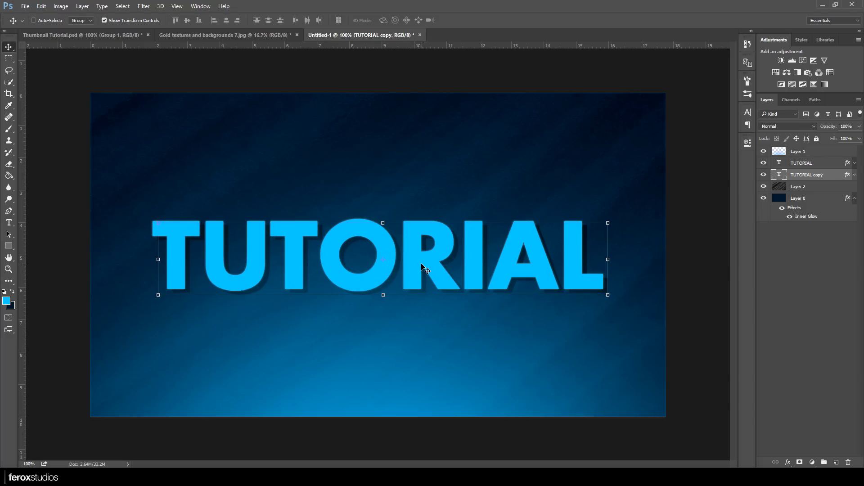
key(Down)
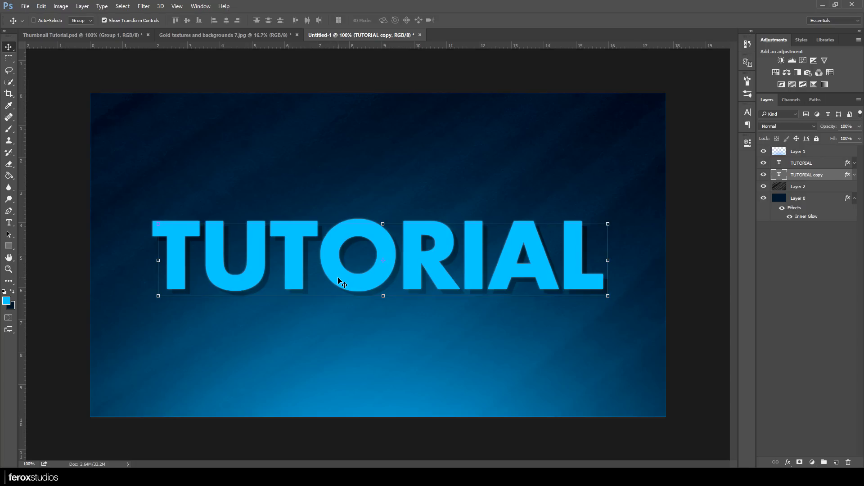
key(Up)
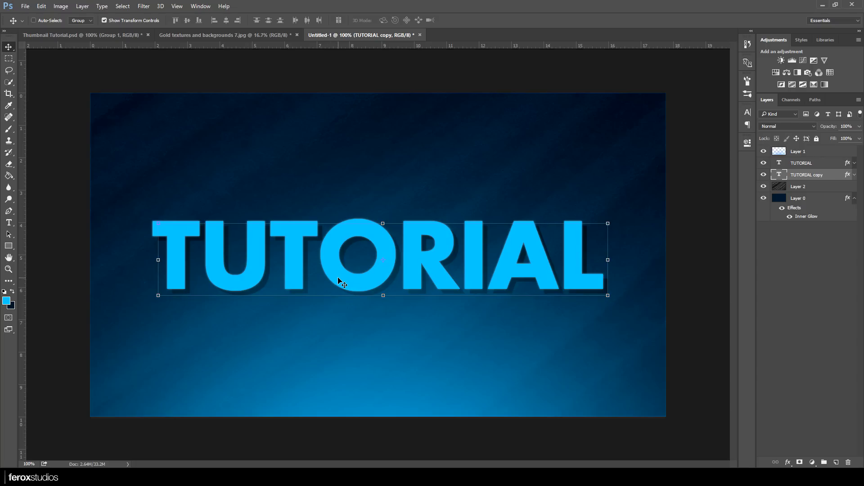
key(Down)
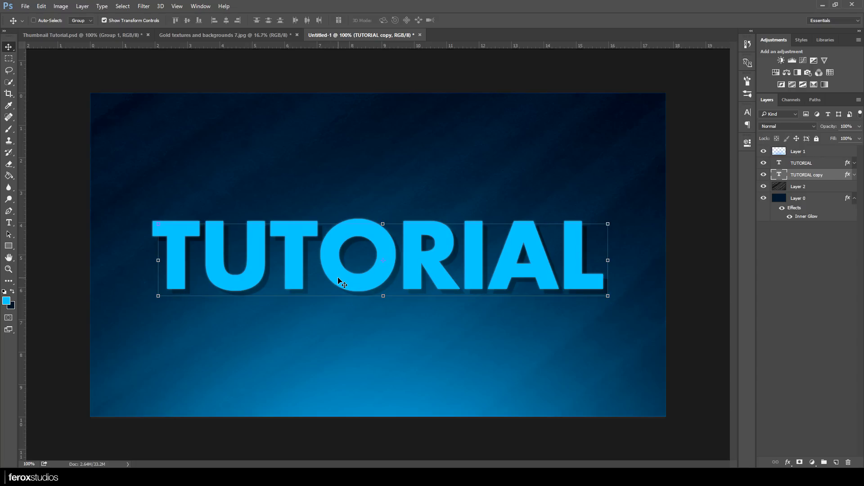
- Duplicate the blue TUTORIAL text layer and set the new copy's Fill to 0%
key(space)
click(811, 164)
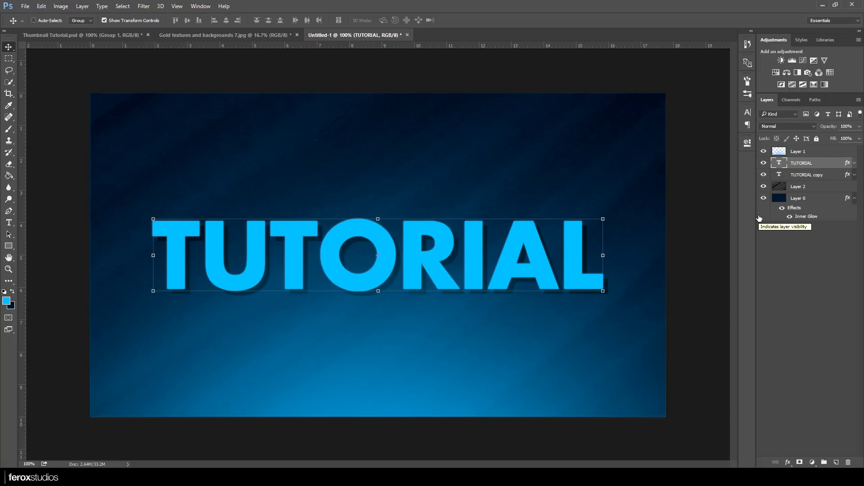
key(ctrl+j)
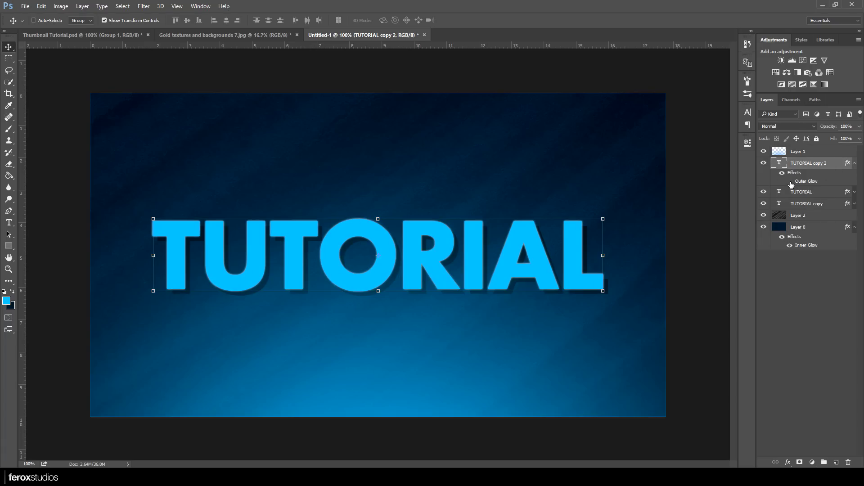
click(854, 138)
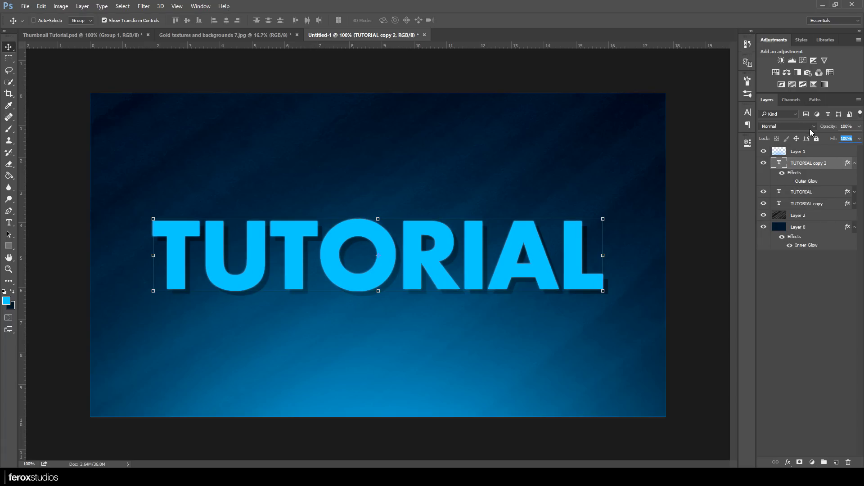
text(0)
key(Return)
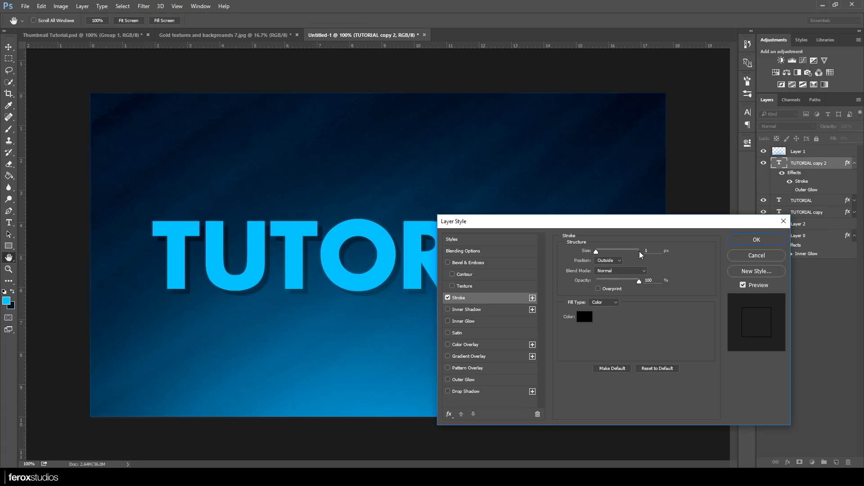
- Give the new TUTORIAL copy a 1 px white (#ffffff) Stroke with its position set to Center
click(588, 319)
drag(343, 248, 207, 135)
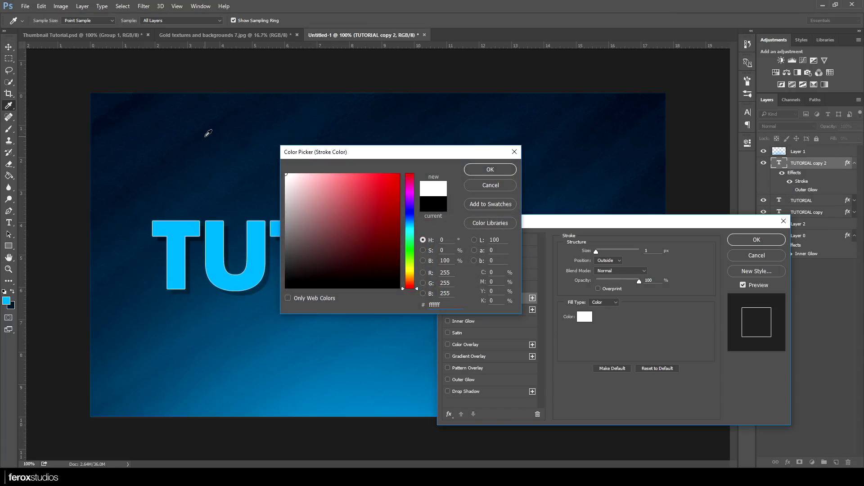
click(490, 170)
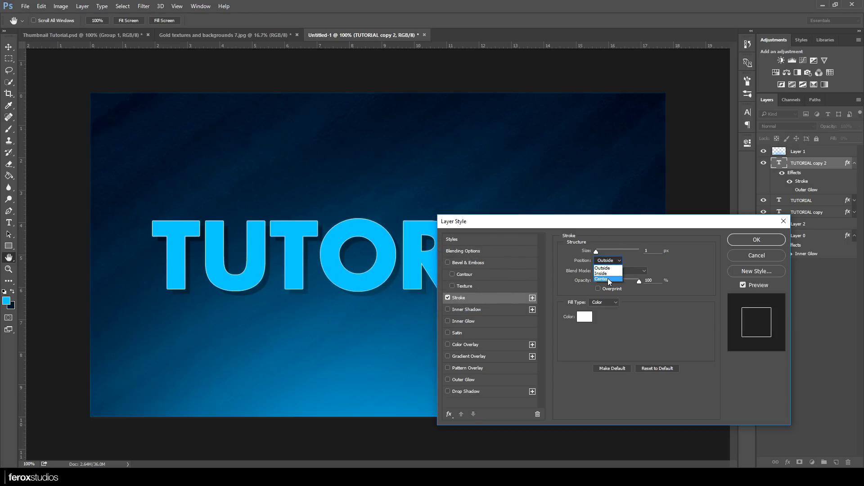
click(606, 279)
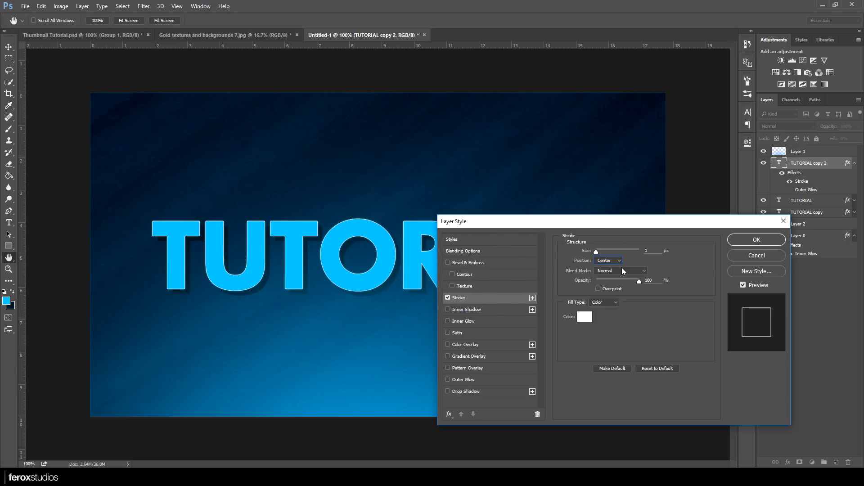
click(609, 260)
click(605, 280)
click(765, 240)
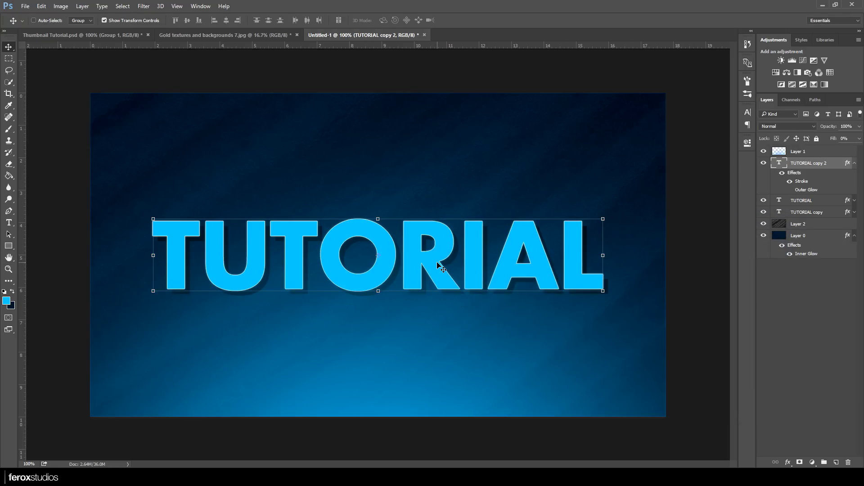
- Offset the white outline copy slightly left and down from the blue text by roughly equal amounts
drag(436, 263, 431, 262)
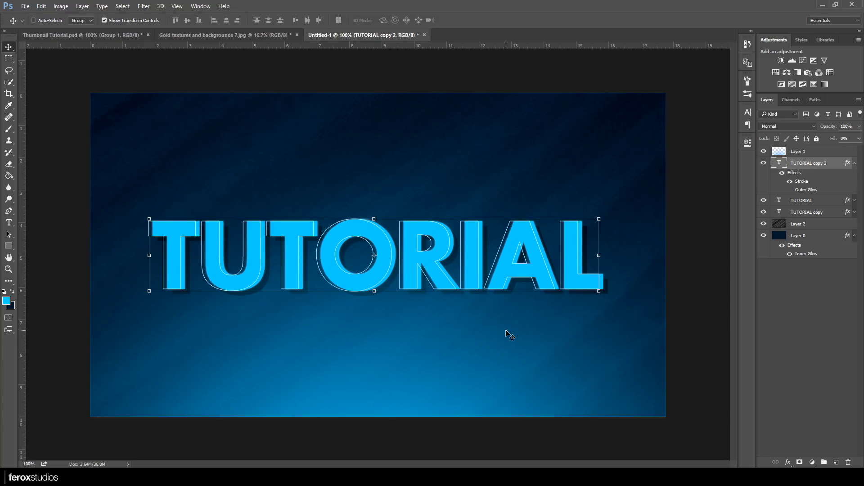
key(Left)
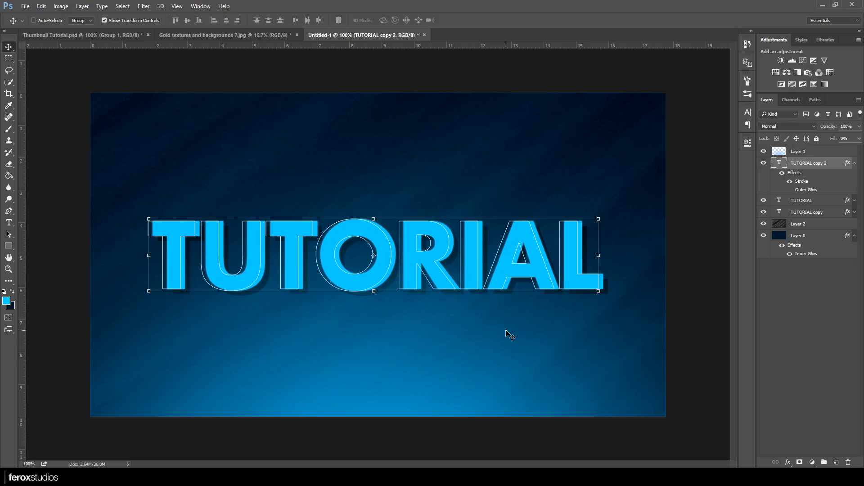
key(Down)
key(Down)
key(Down)
key(Down)
key(Down)
key(Down)
key(Down)
key(Down)
key(Down)
key(Down)
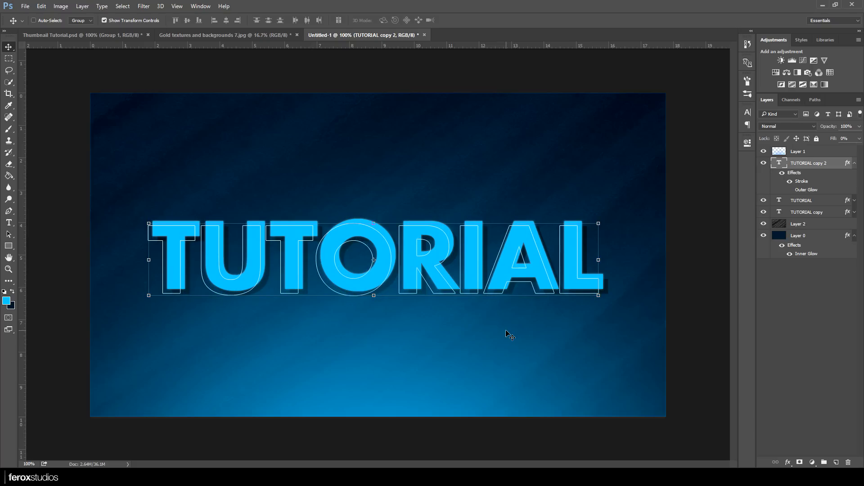
key(Up)
key(Right)
key(Up)
key(Right)
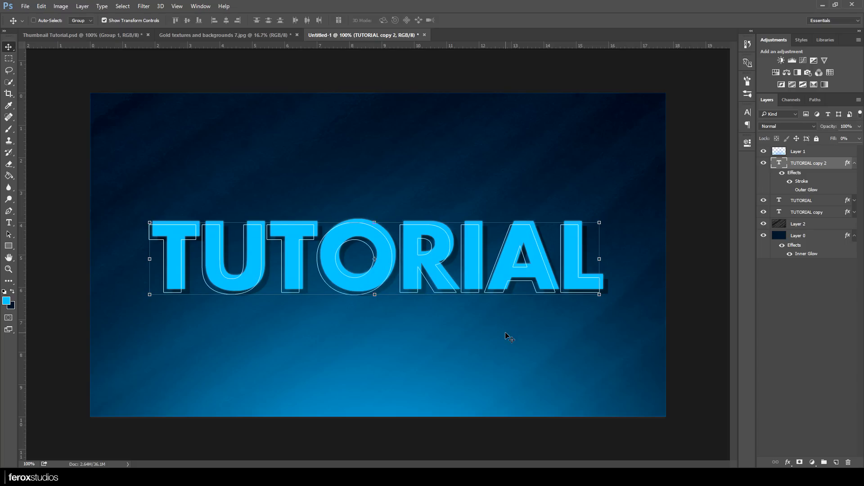
key(Up)
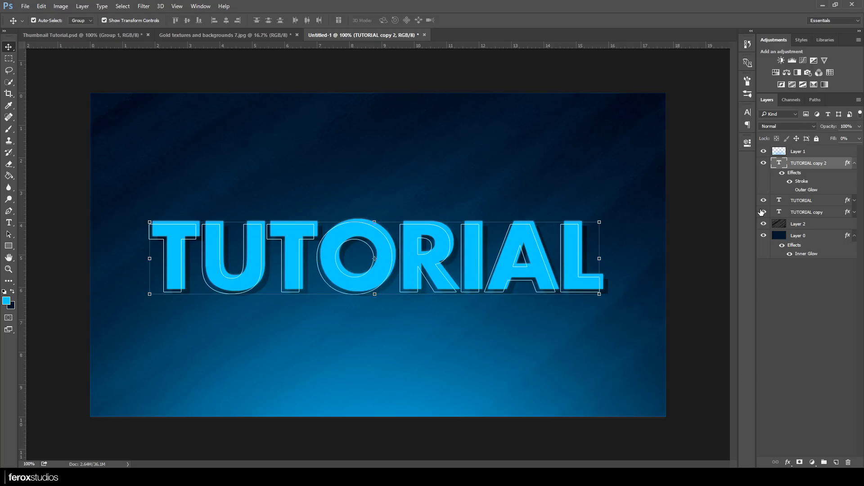
- Duplicate the white outline layer and change the duplicate's Stroke color to black (#000000)
key(ctrl+j)
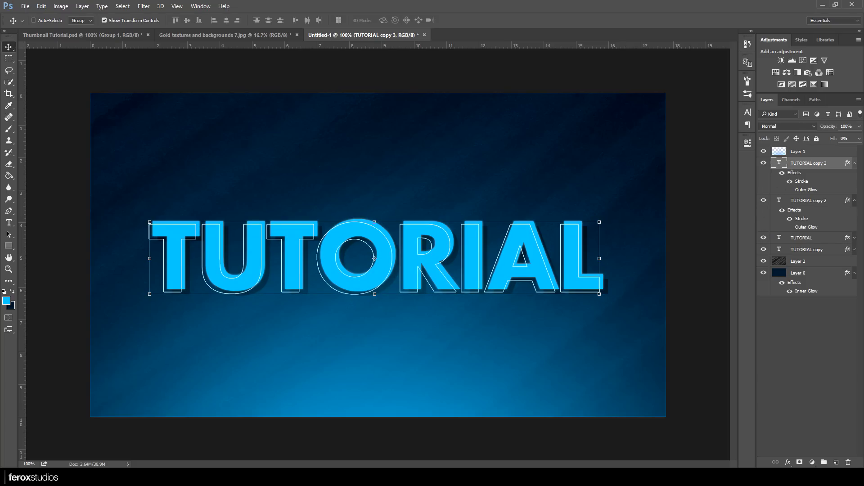
double_click(796, 182)
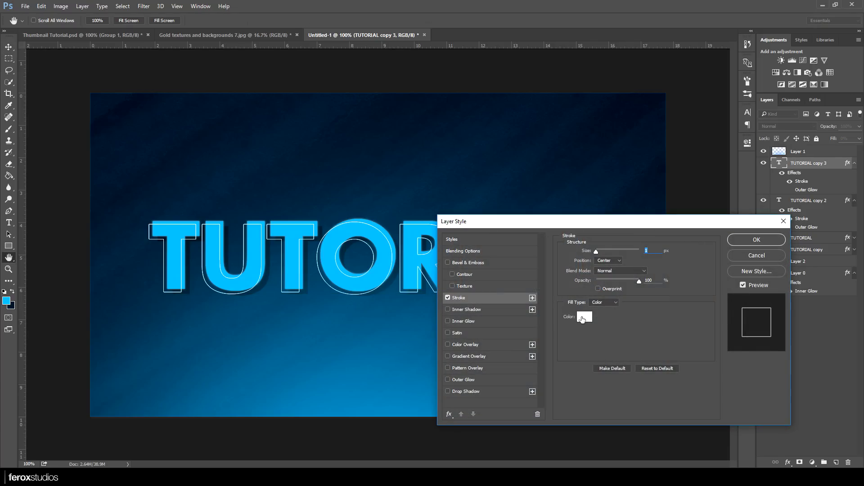
click(582, 317)
click(287, 287)
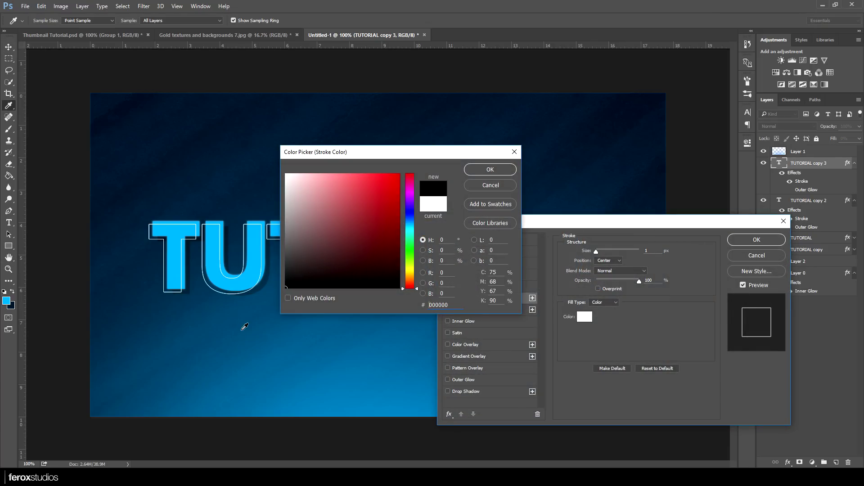
click(491, 169)
click(757, 240)
key(v)
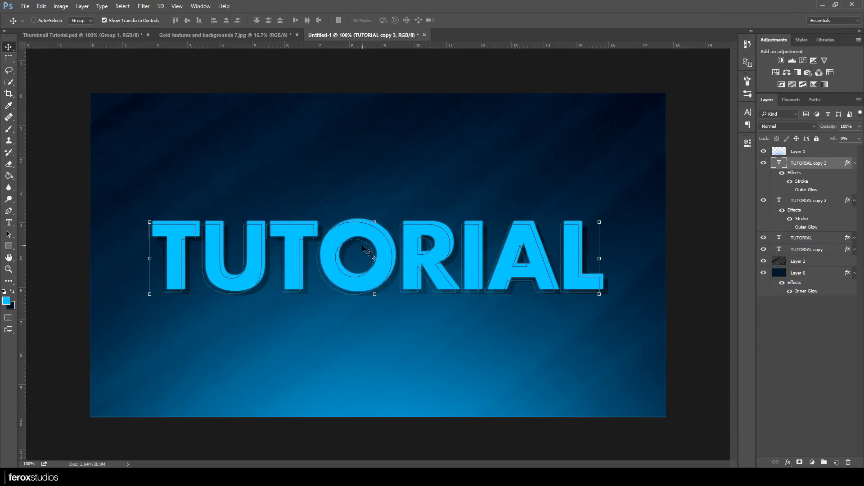
- Move the black outline copy about 0.29 in right and nudge the black TUTORIAL shadow copy slightly left and up
key(Down)
drag(363, 243, 374, 244)
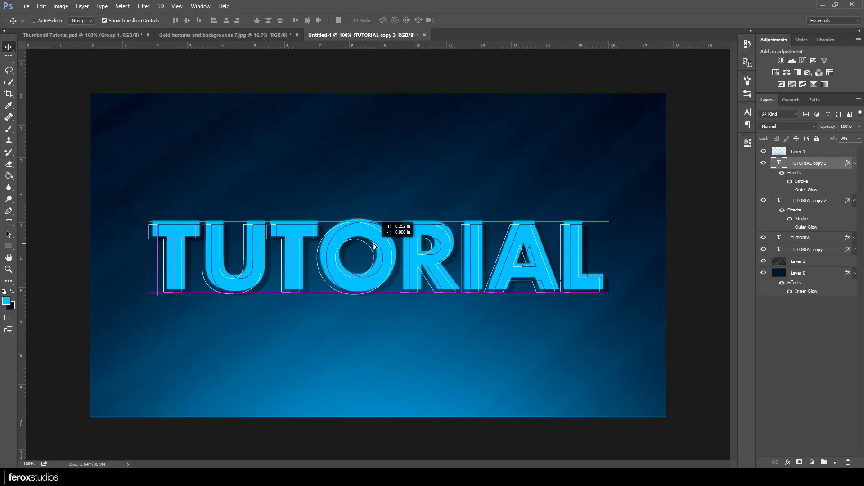
drag(374, 244, 374, 244)
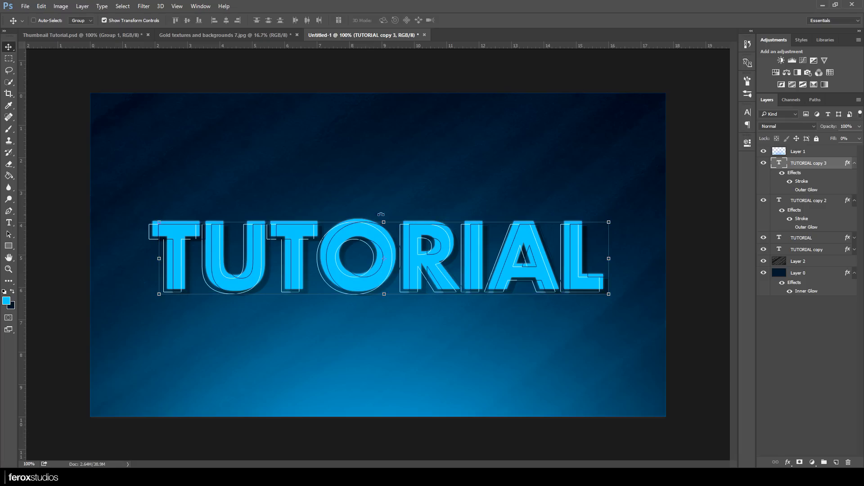
click(805, 250)
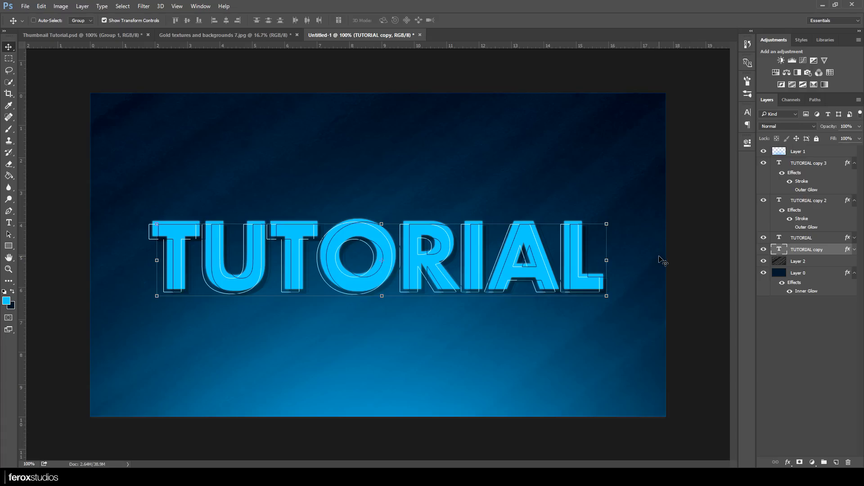
key(Up)
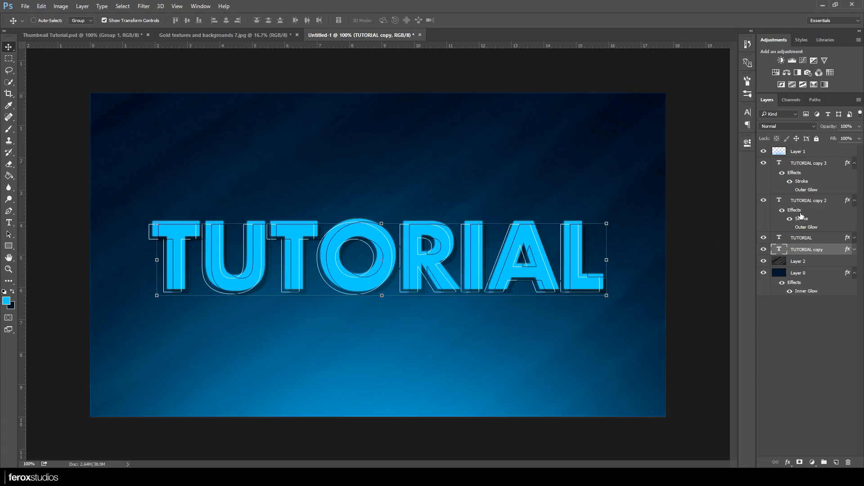
- Load the letter shapes of the blue TUTORIAL text layer as a selection
click(8, 269)
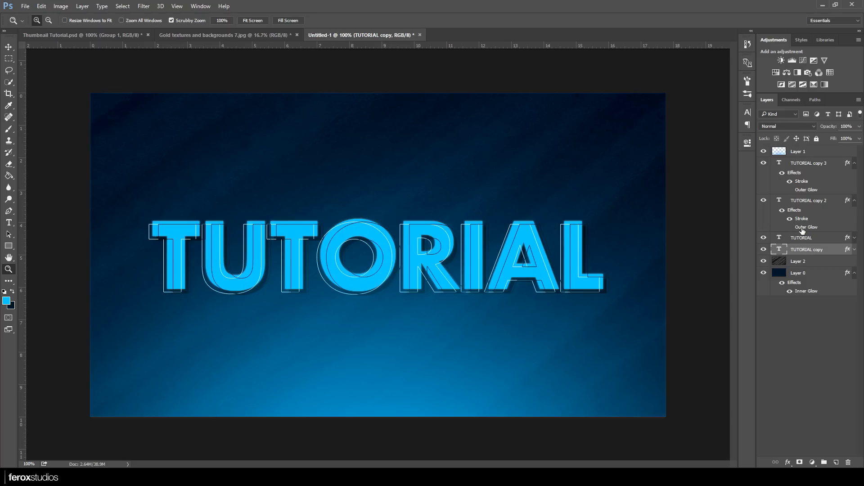
click(801, 240)
click(764, 239)
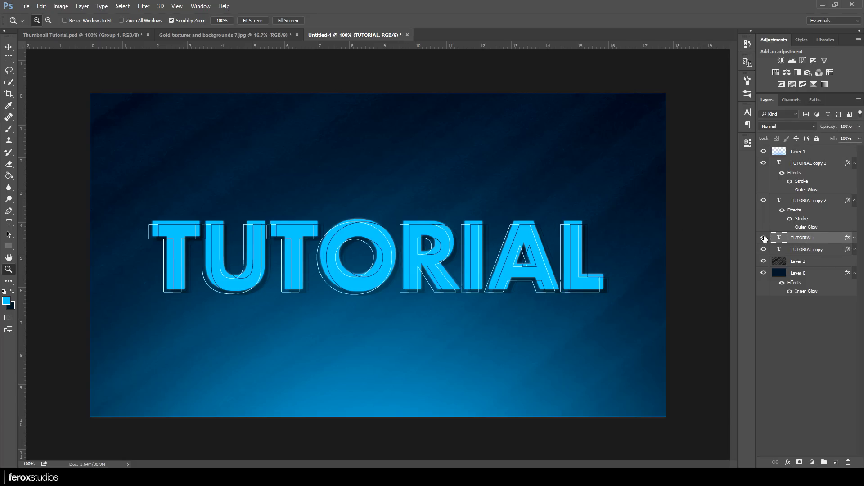
click(763, 238)
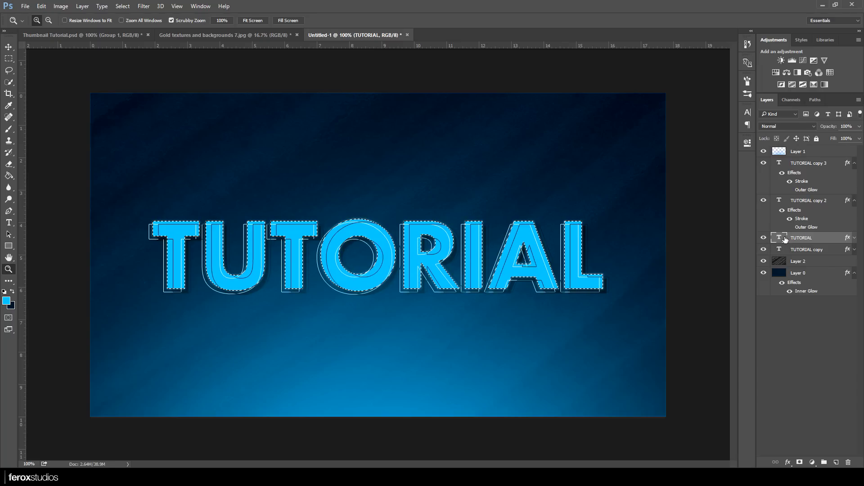
- Collapse the effects lists of both outline copies and rasterize the layer style of the black outline copy
click(855, 200)
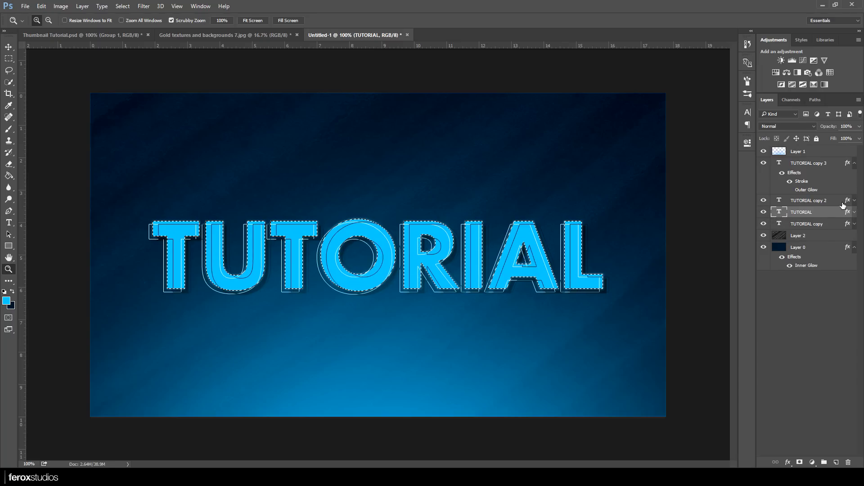
click(800, 200)
click(763, 201)
click(763, 200)
click(795, 163)
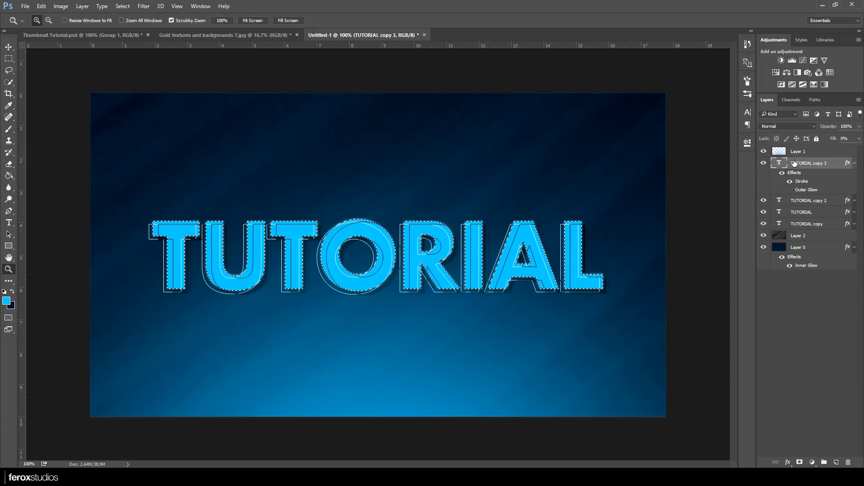
click(853, 164)
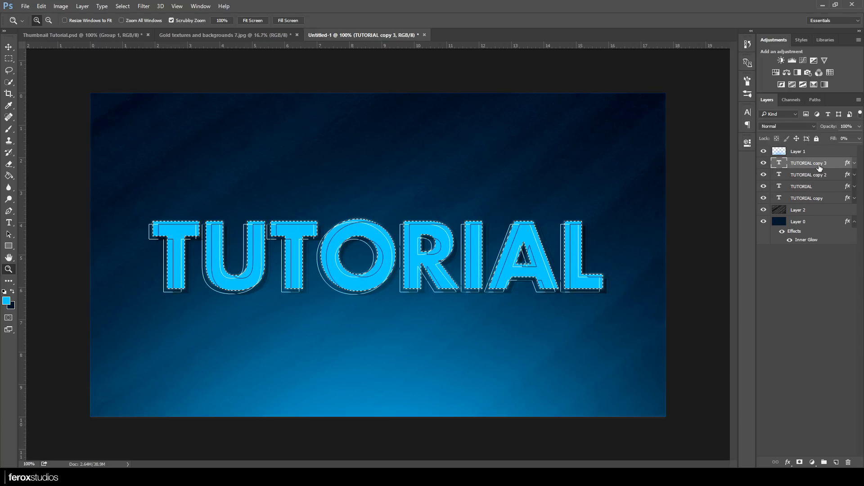
right_click(823, 164)
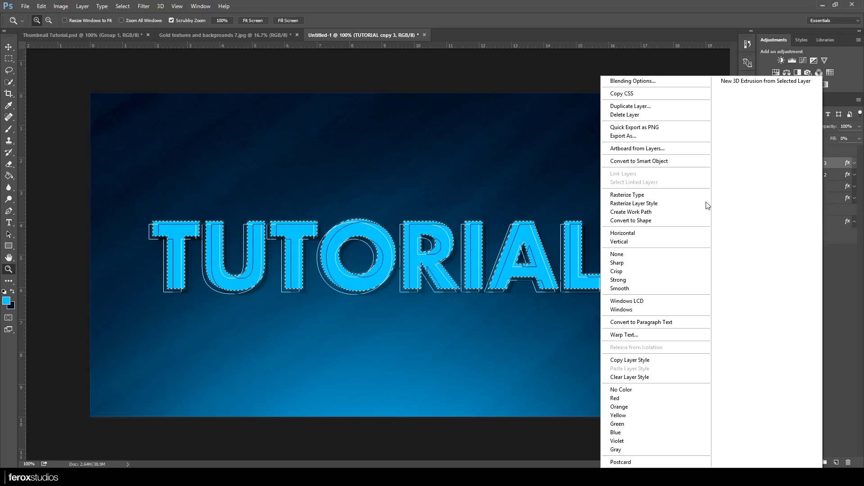
click(676, 203)
right_click(815, 159)
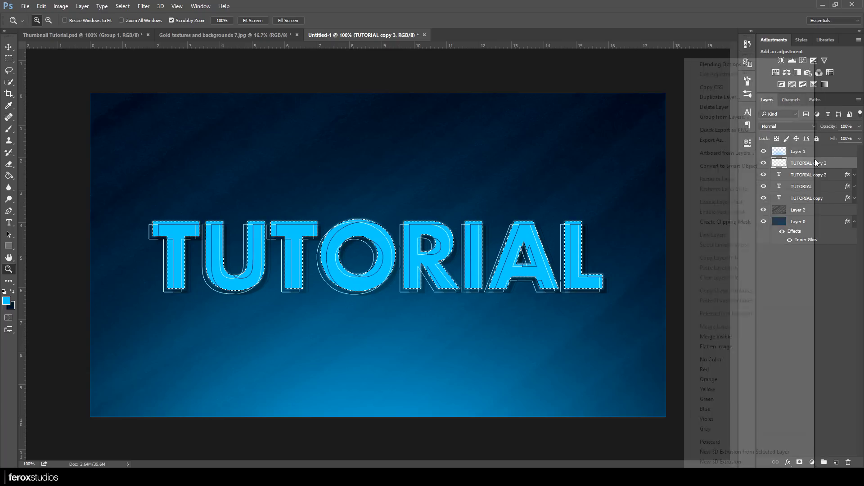
click(832, 163)
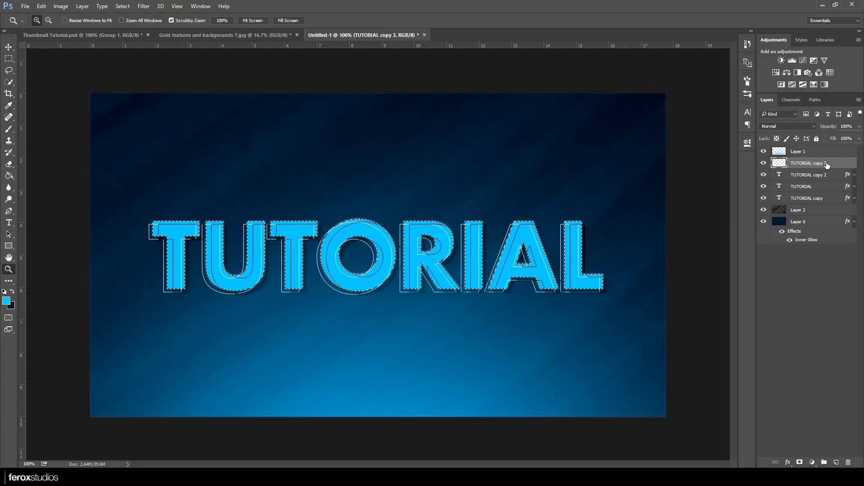
- Erase the parts of the black outline inside the letter selection and deselect
key(alt+BackSpace)
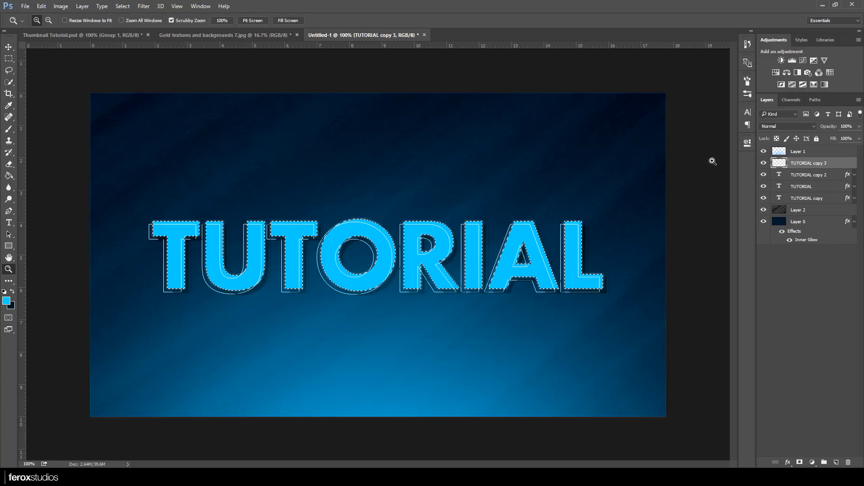
click(123, 6)
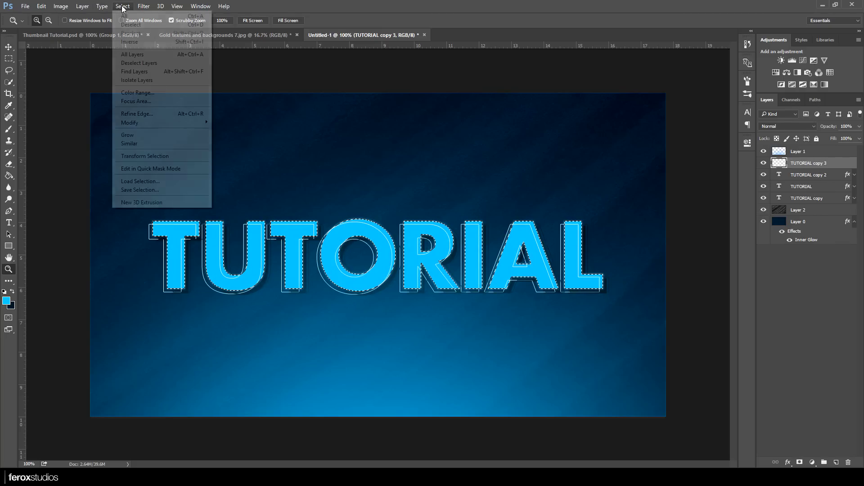
click(131, 26)
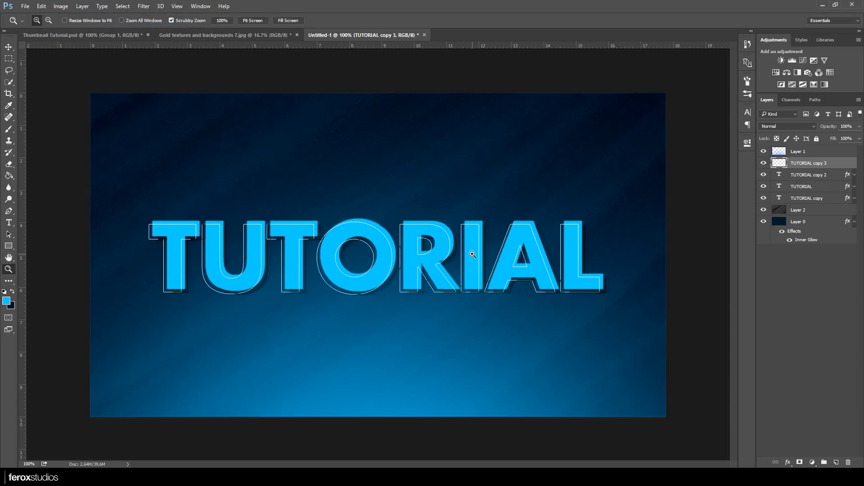
- Move the rasterized black outline layer below the white outline layer
right_click(398, 294)
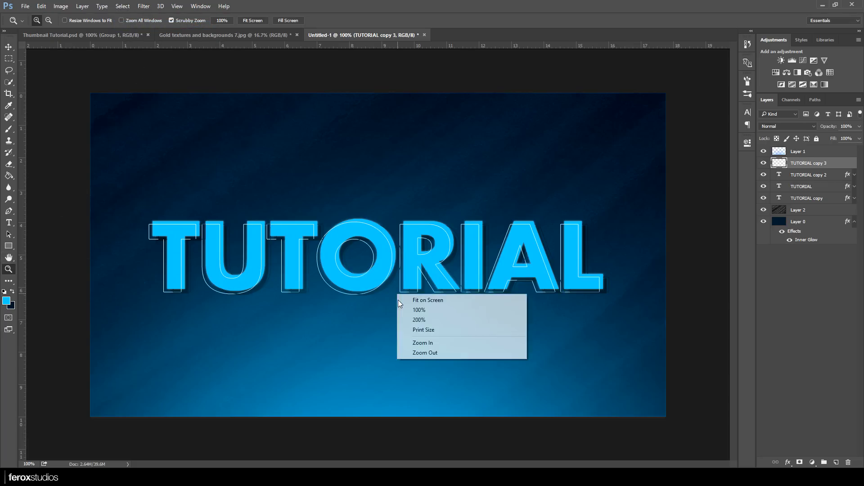
click(437, 353)
click(429, 313)
key(ctrl+bracketleft)
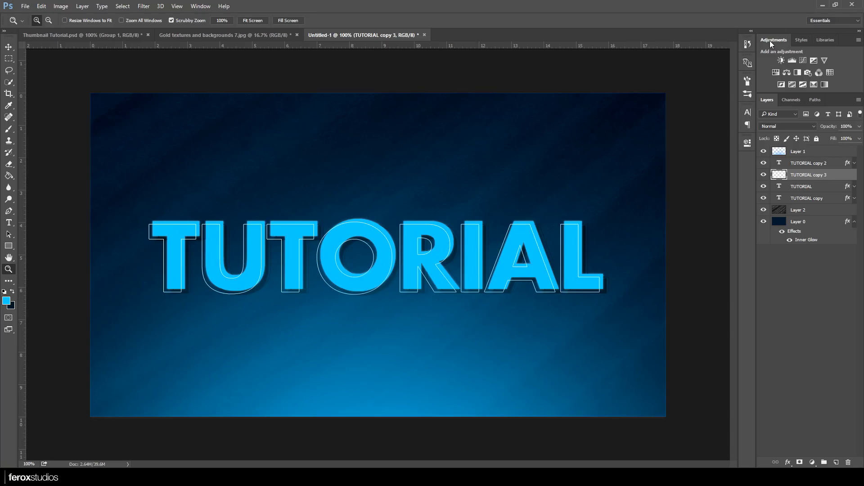
- Add a Hue/Saturation adjustment layer above all layers and shift its hue to turn the design a deeper blue
click(775, 73)
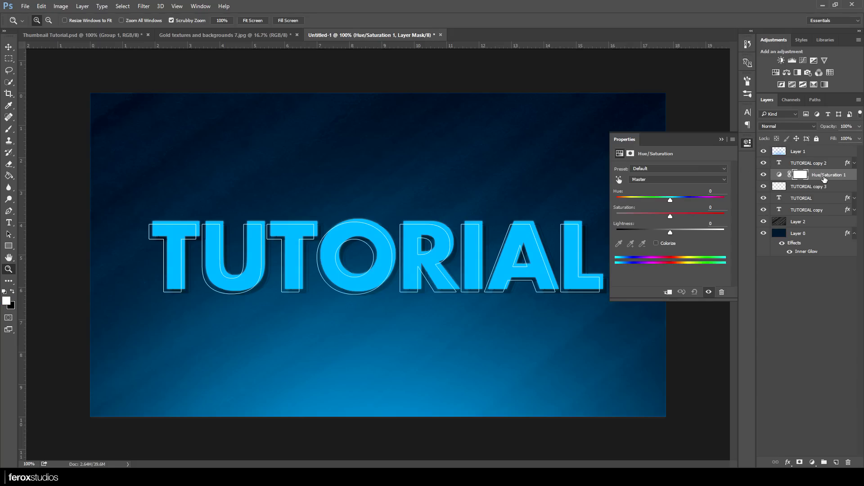
drag(825, 179, 791, 157)
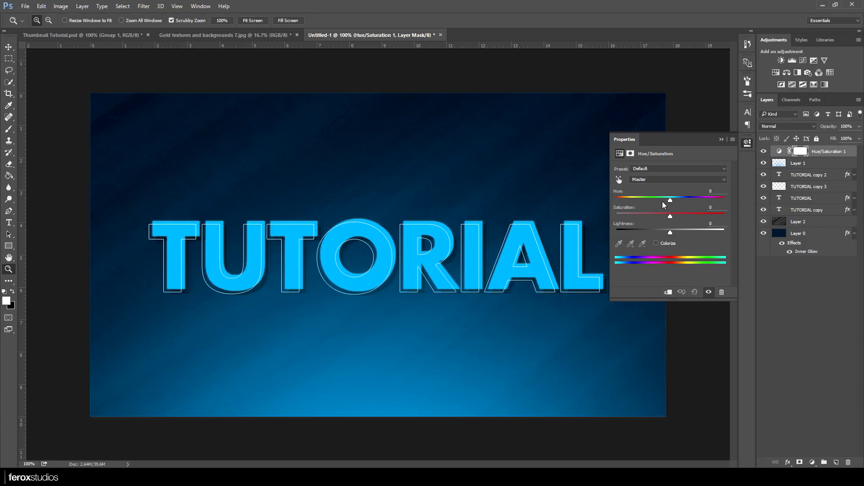
drag(670, 200, 709, 207)
key(Delete)
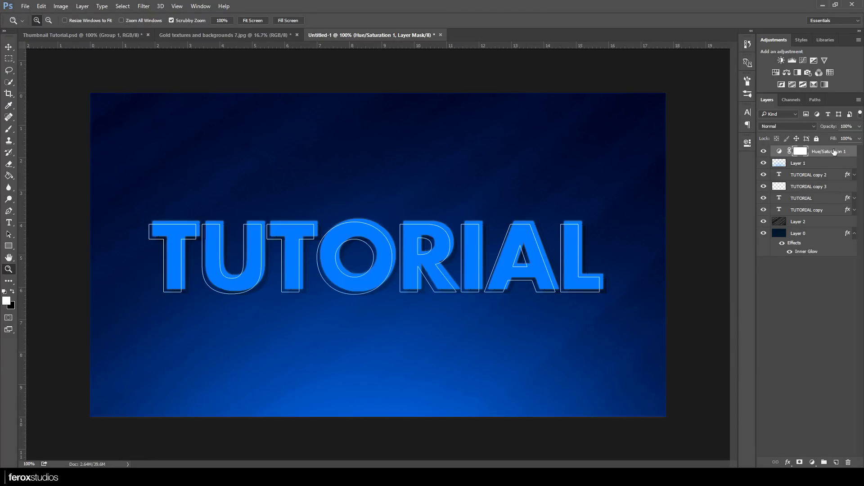